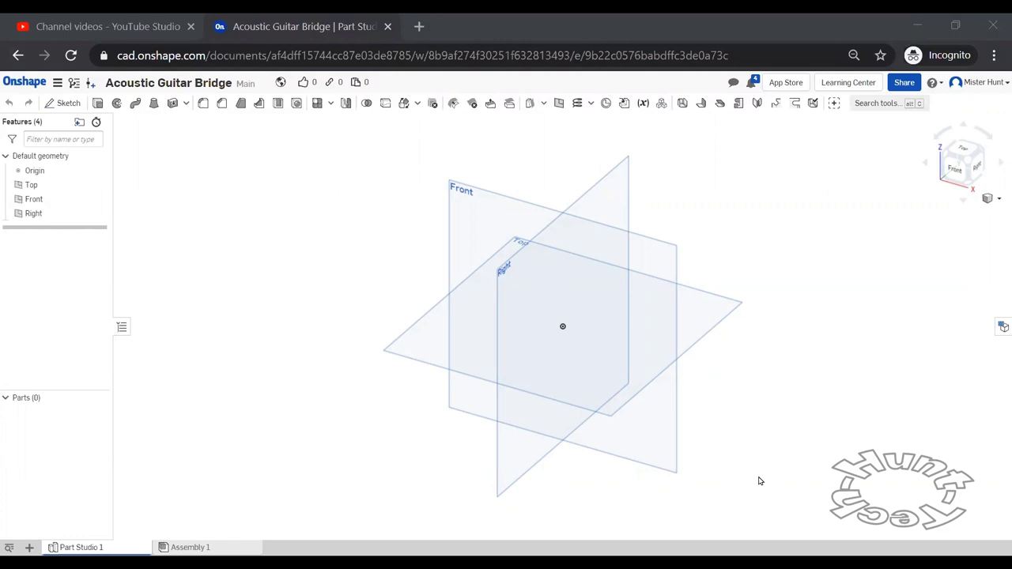
Start a sketch on the Top plane and draw a corner rectangle from the origin
{"action": "left_click", "coordinate": [418, 355]}
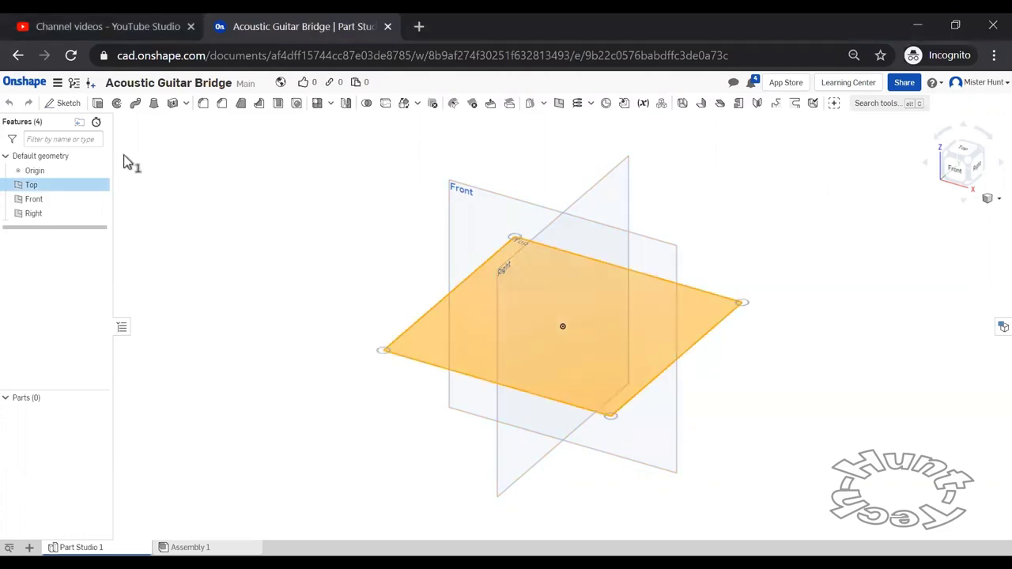
{"action": "left_click", "coordinate": [68, 104]}
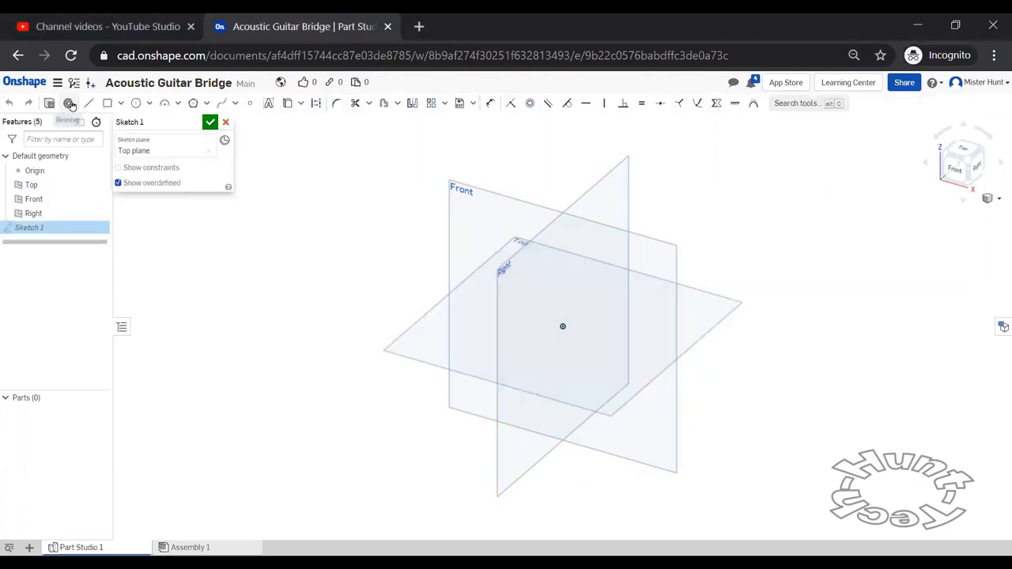
{"action": "left_click", "coordinate": [963, 156]}
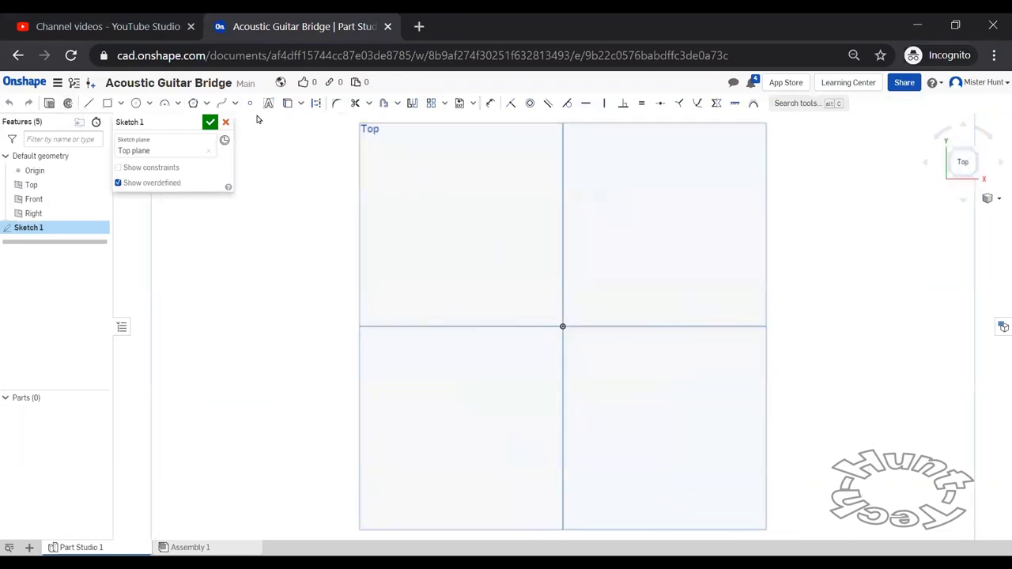
{"action": "left_click", "coordinate": [108, 102]}
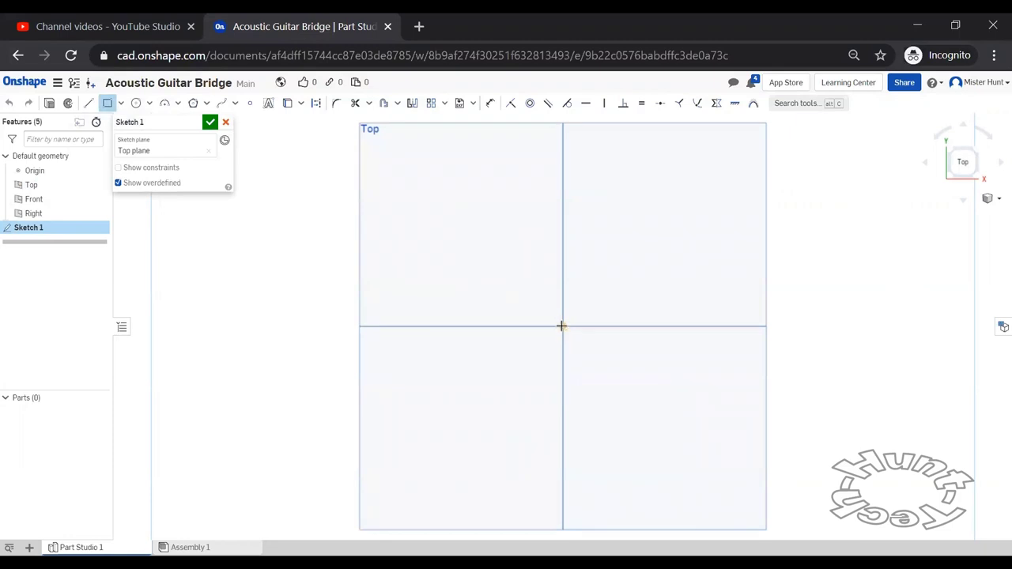
{"action": "left_click", "coordinate": [562, 325]}
{"action": "left_click", "coordinate": [710, 253]}
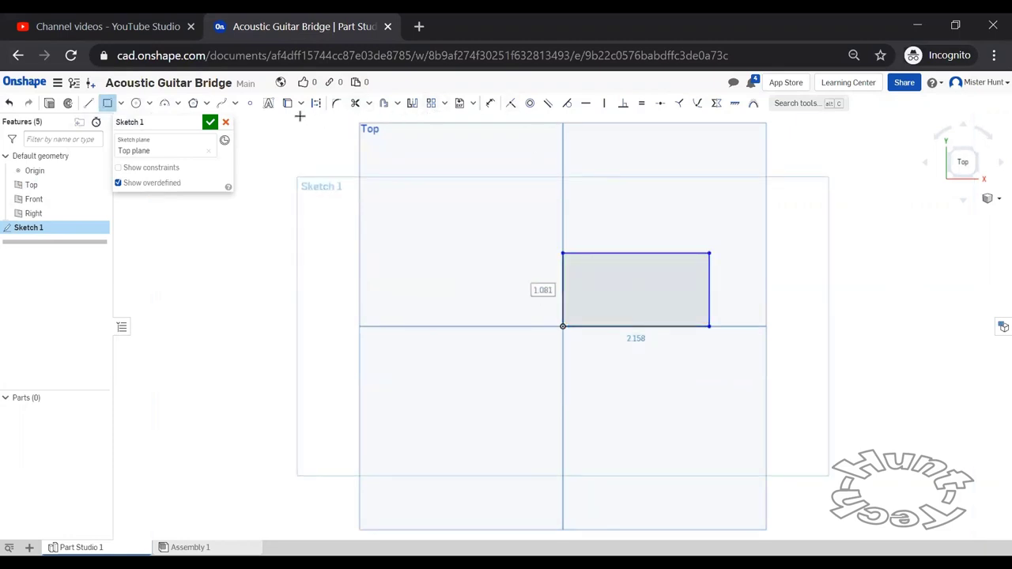
Dimension the rectangle 3 in wide and 1.42 in tall
{"action": "left_click", "coordinate": [490, 103]}
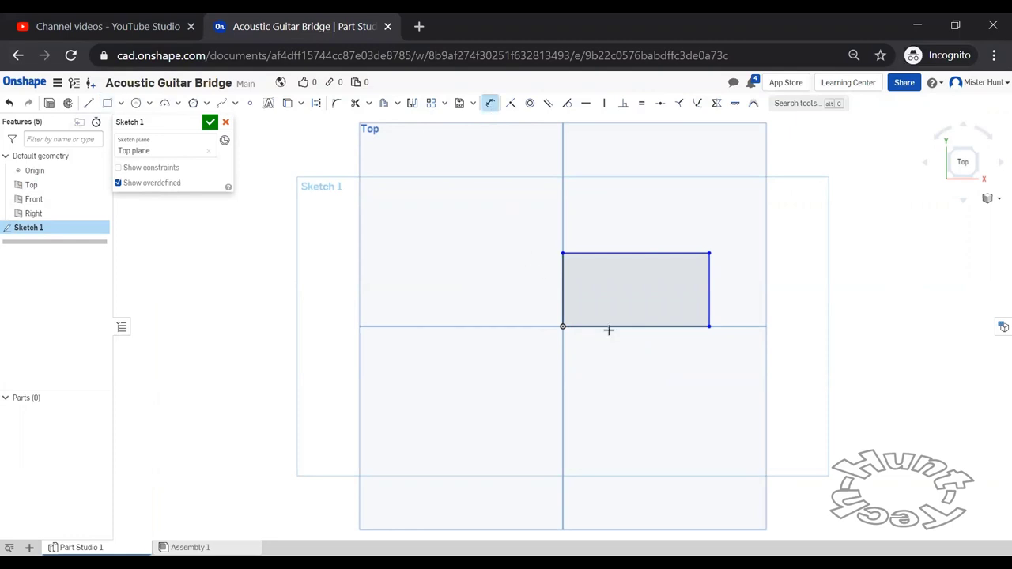
{"action": "left_click", "coordinate": [608, 326]}
{"action": "left_click", "coordinate": [637, 357]}
{"action": "type", "text": "3"}
{"action": "key", "text": "Return"}
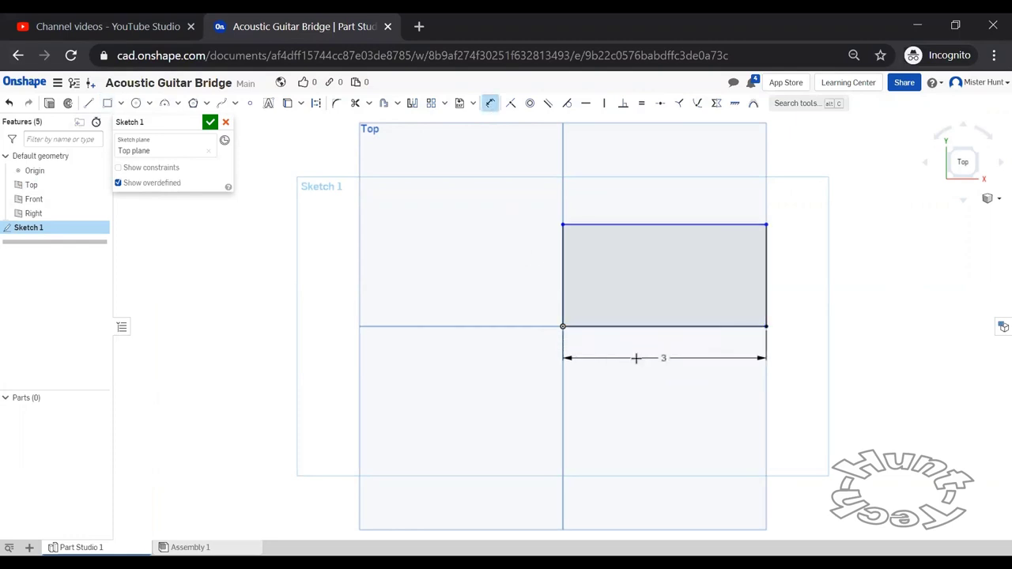
{"action": "left_click", "coordinate": [766, 273]}
{"action": "left_click", "coordinate": [799, 272]}
{"action": "type", "text": "1"}
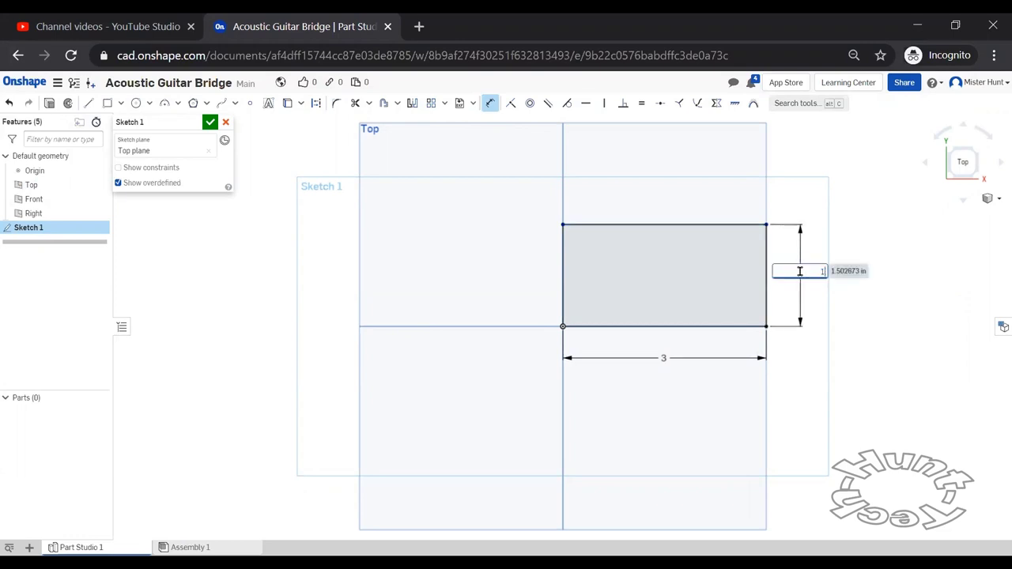
{"action": "type", "text": ".42"}
{"action": "key", "text": "Return"}
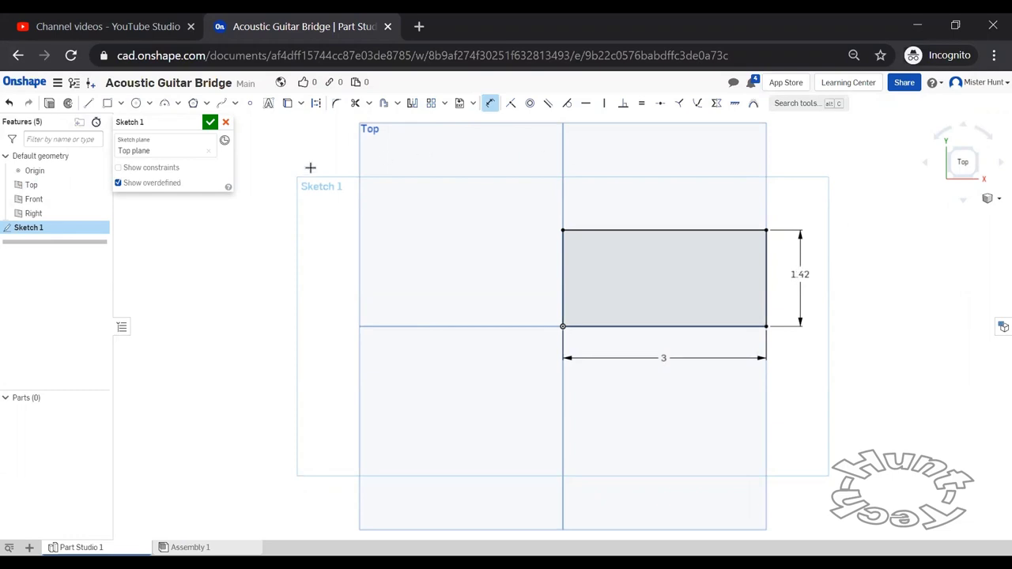
Finish Sketch 1 and extrude the rectangle 0.38 in into a solid block (Part 1)
{"action": "left_click", "coordinate": [211, 122]}
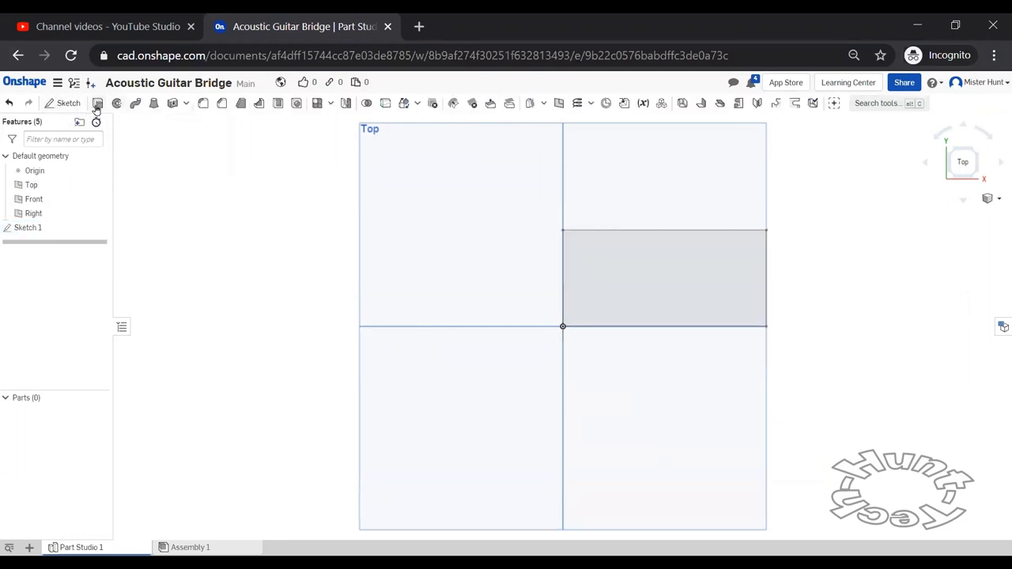
{"action": "left_click", "coordinate": [98, 104]}
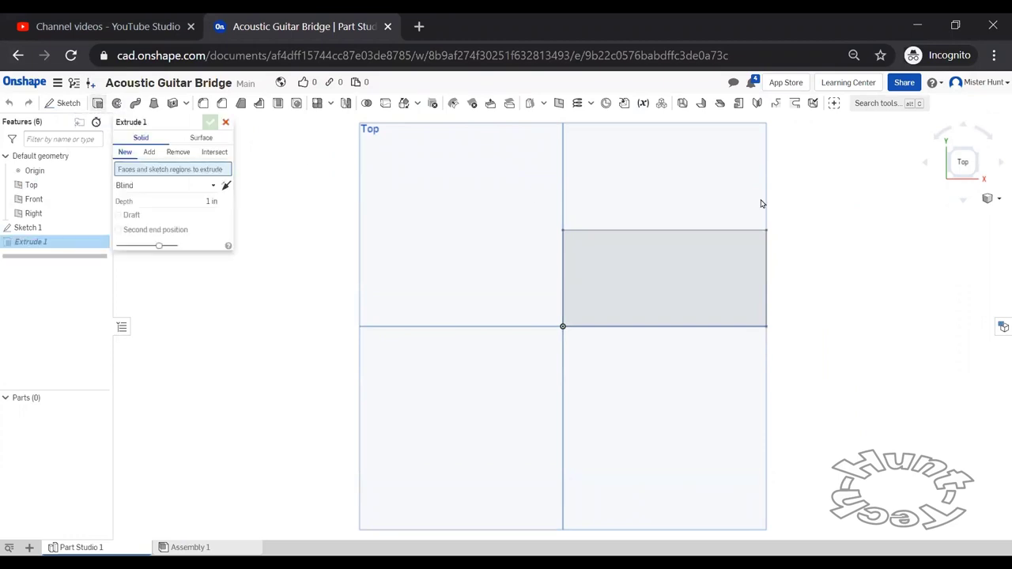
{"action": "left_click", "coordinate": [977, 155]}
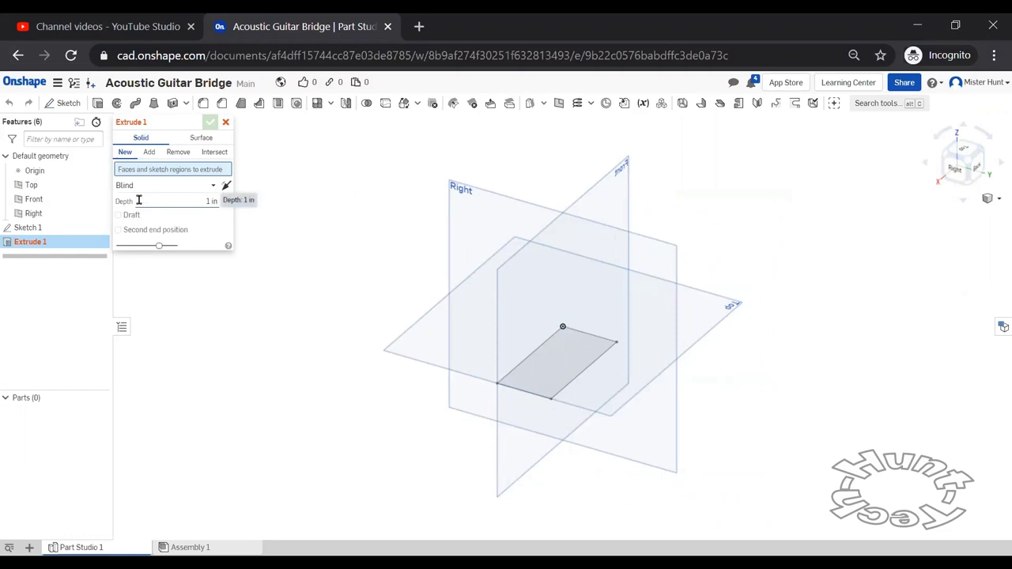
{"action": "left_click", "coordinate": [188, 202]}
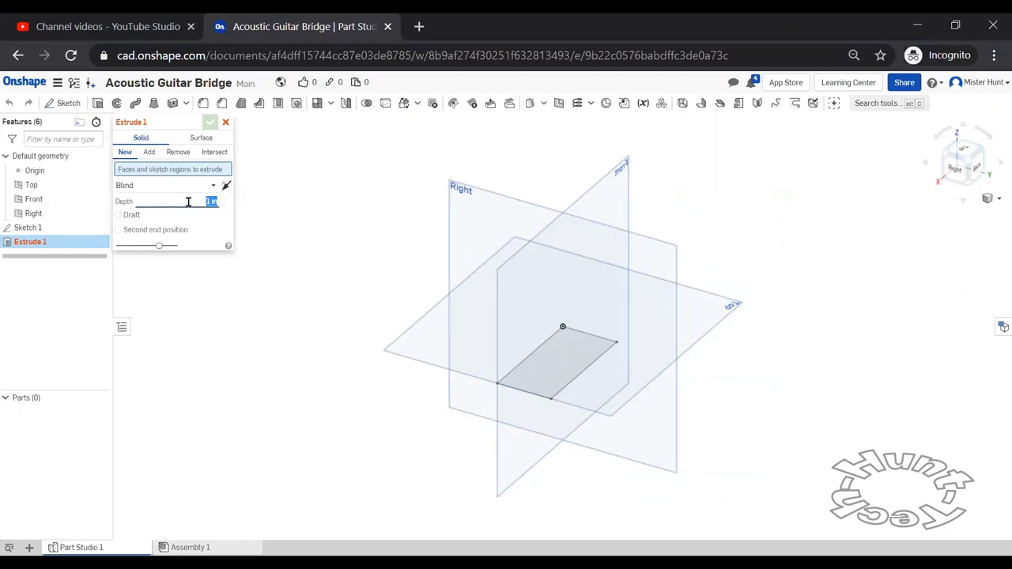
{"action": "key", "text": "BackSpace"}
{"action": "type", "text": ".38"}
{"action": "left_click", "coordinate": [557, 362]}
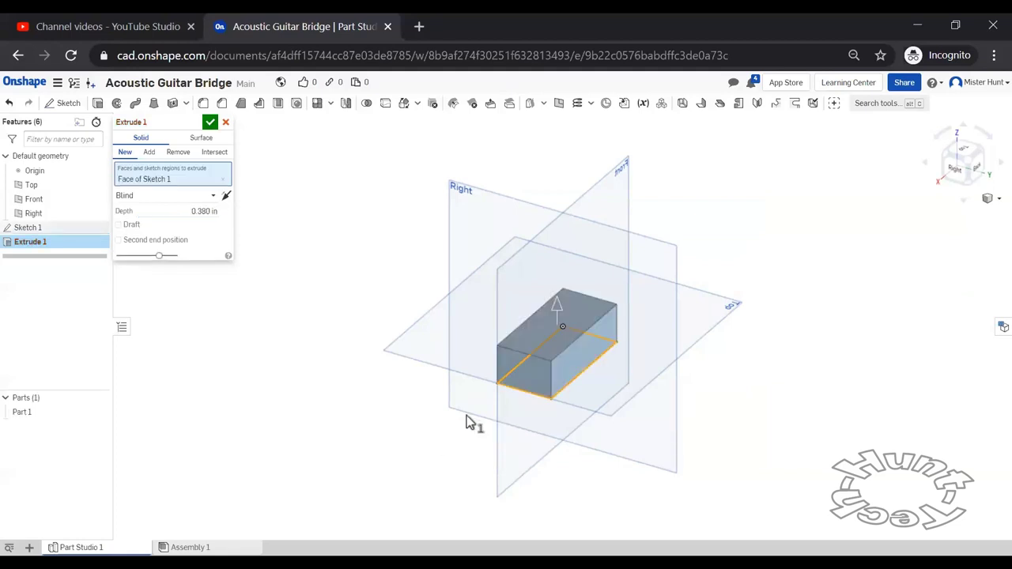
{"action": "left_click", "coordinate": [210, 122]}
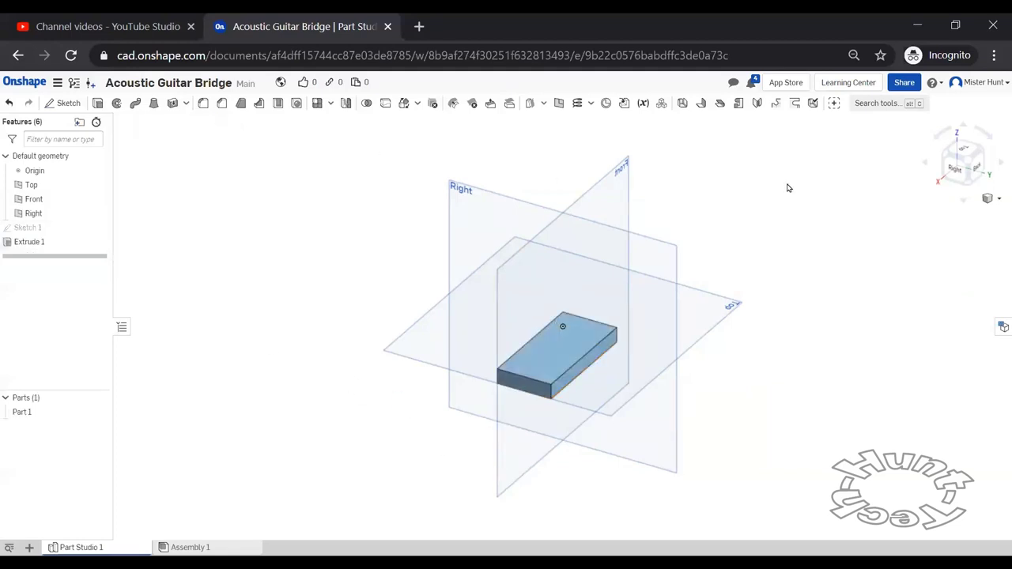
{"action": "left_click", "coordinate": [946, 159]}
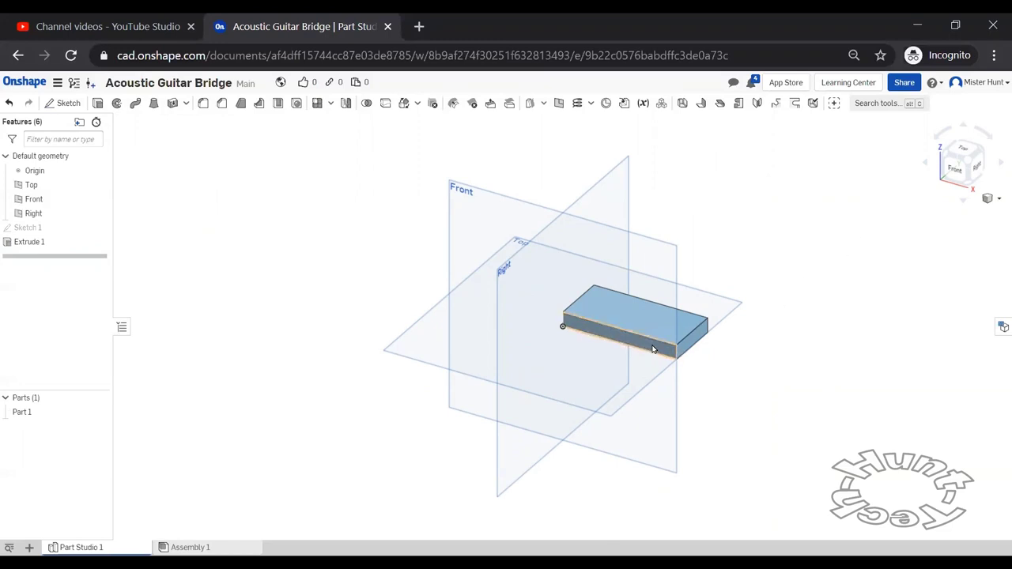
Start a new sketch on the block's front face, viewed head-on
{"action": "left_click", "coordinate": [653, 348]}
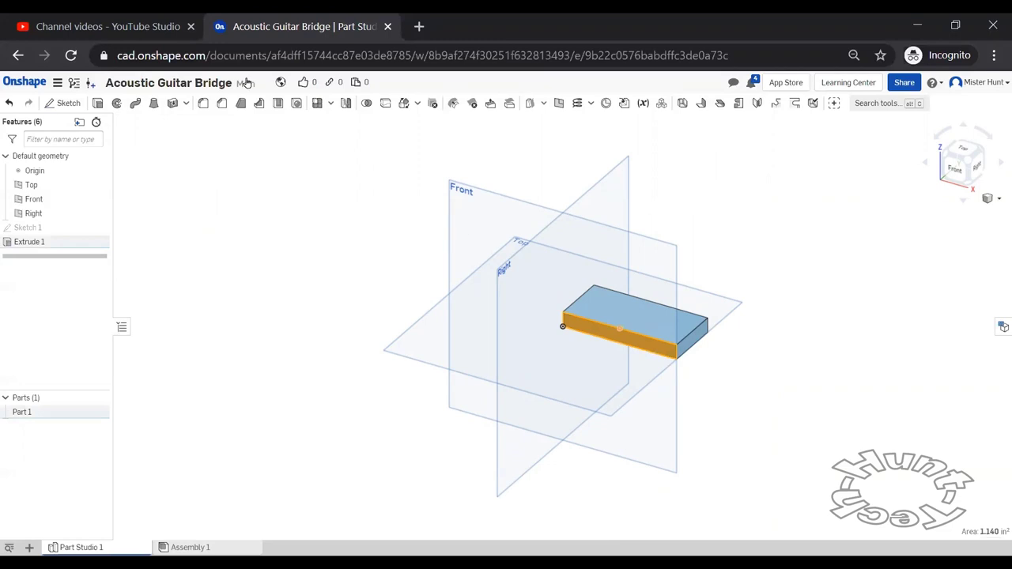
{"action": "left_click", "coordinate": [66, 103]}
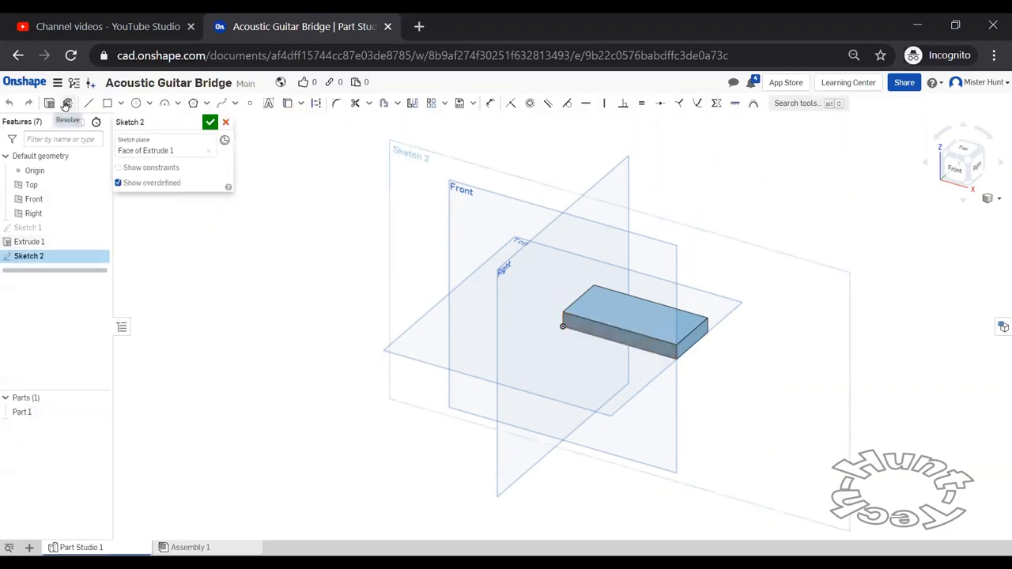
{"action": "left_click", "coordinate": [955, 168]}
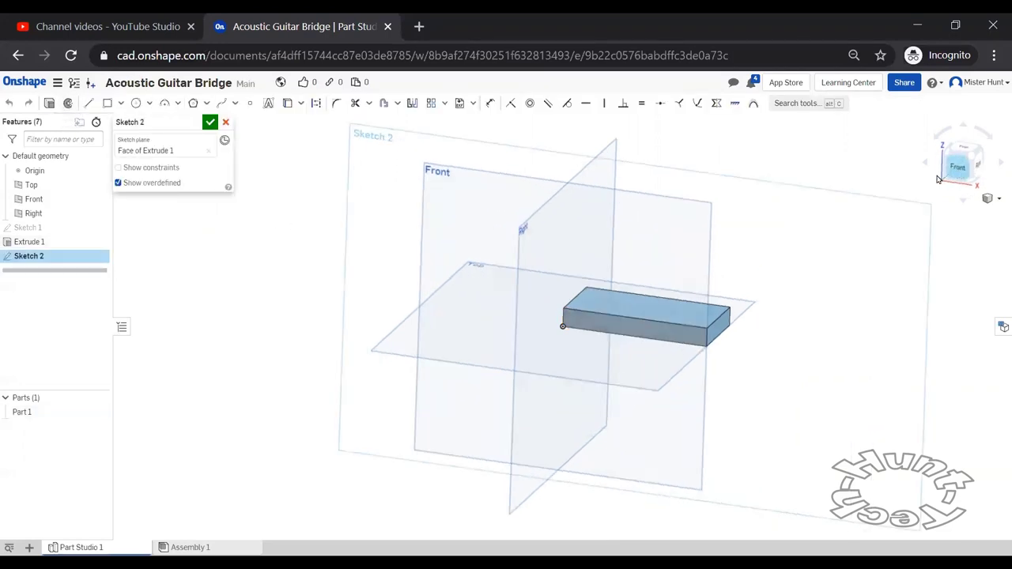
{"action": "scroll", "coordinate": [877, 301], "scroll_direction": "up", "scroll_amount": 3}
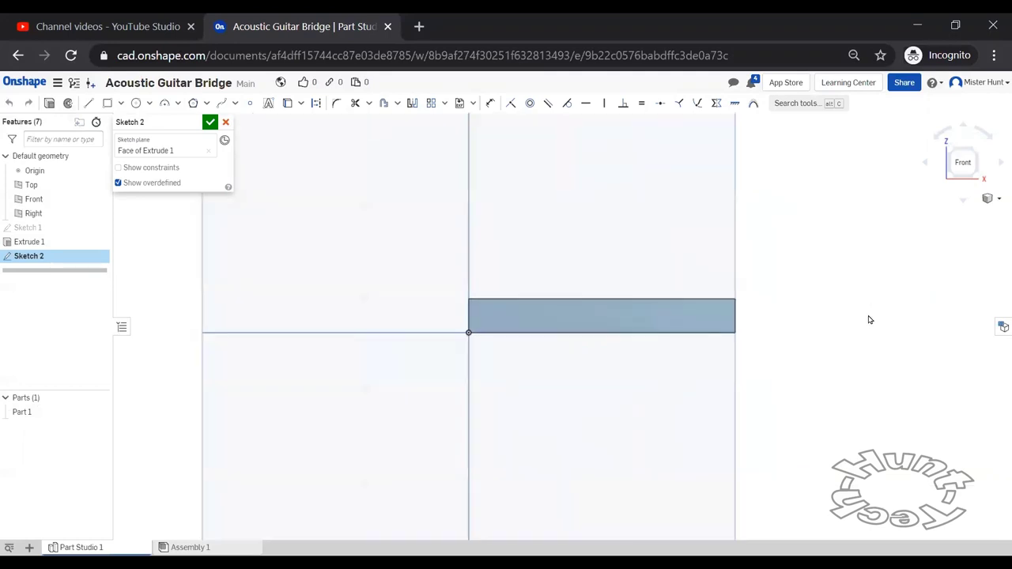
Draw a three-point arc from the block's right edge to its top edge, radius 2.316
{"action": "left_click", "coordinate": [178, 102]}
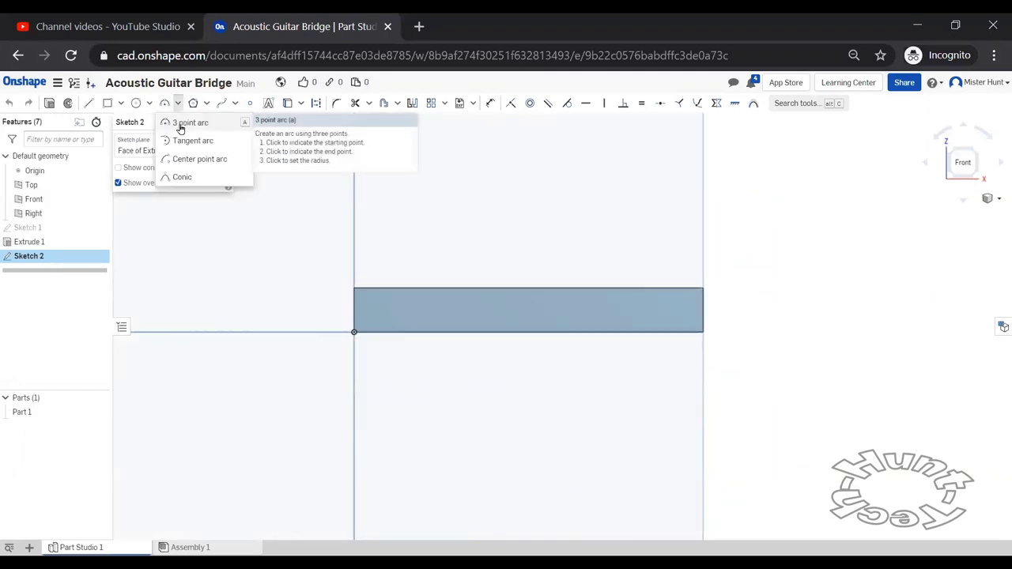
{"action": "left_click", "coordinate": [182, 124]}
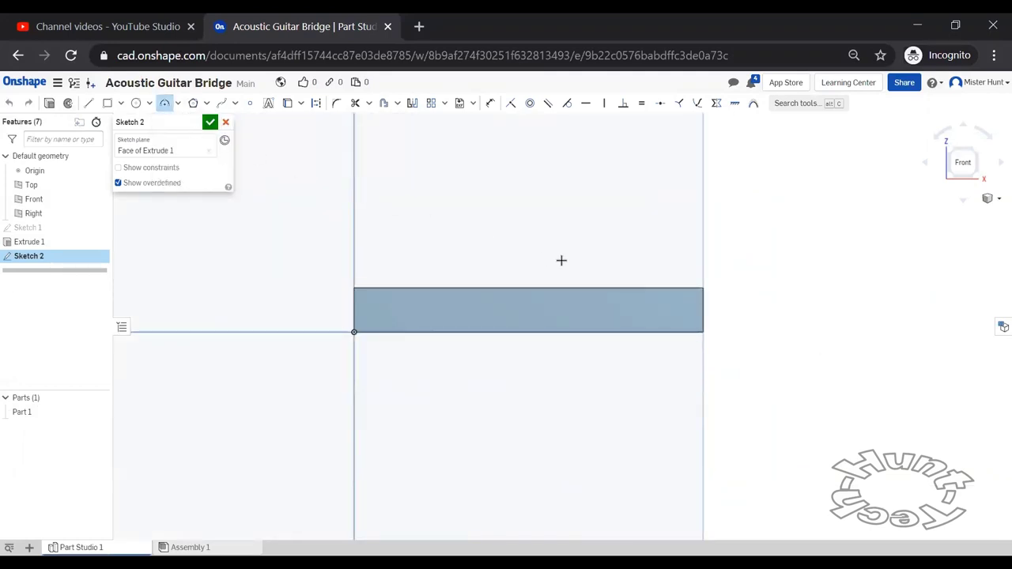
{"action": "left_click", "coordinate": [702, 317]}
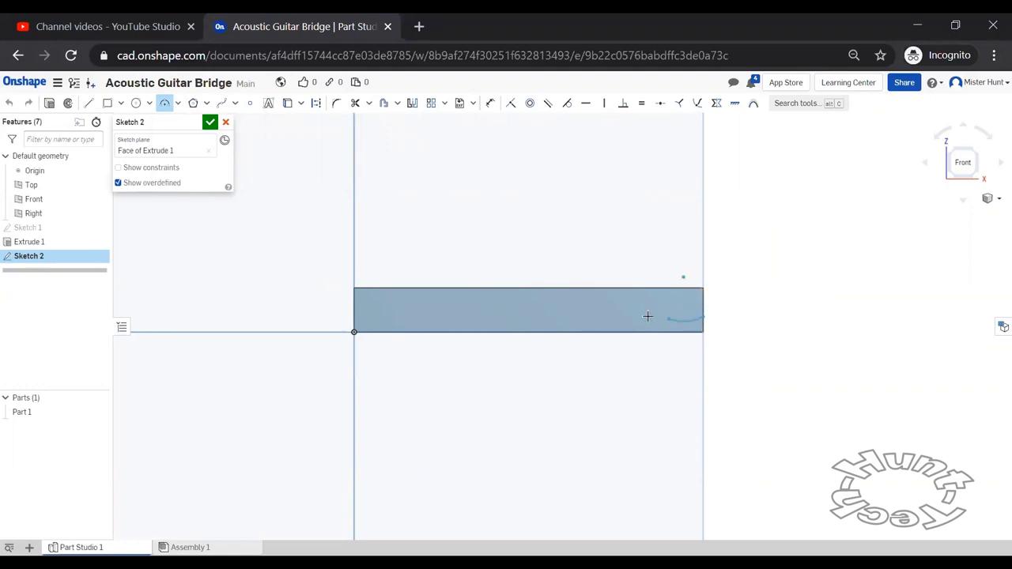
{"action": "left_click", "coordinate": [580, 289]}
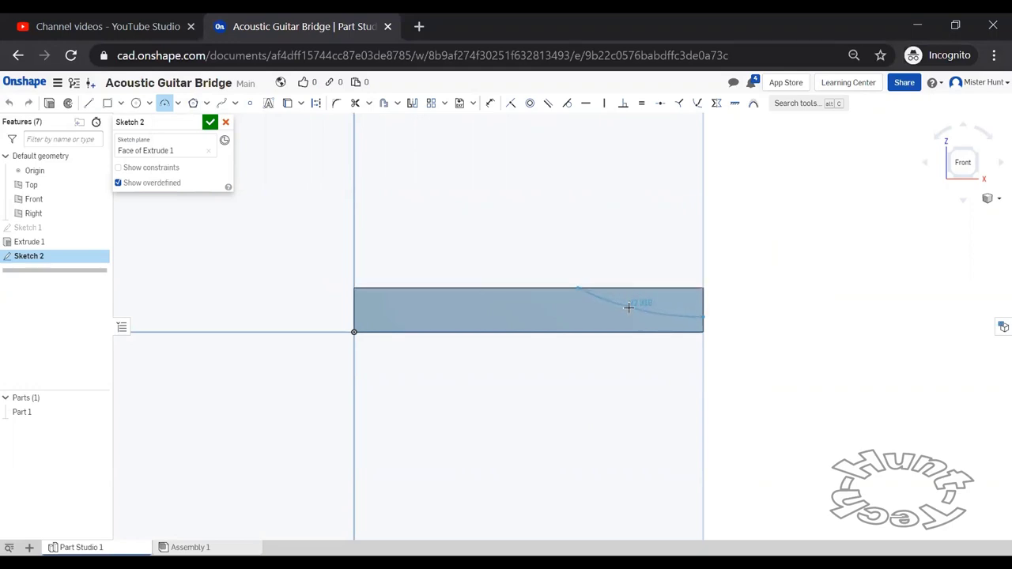
{"action": "left_click", "coordinate": [628, 307]}
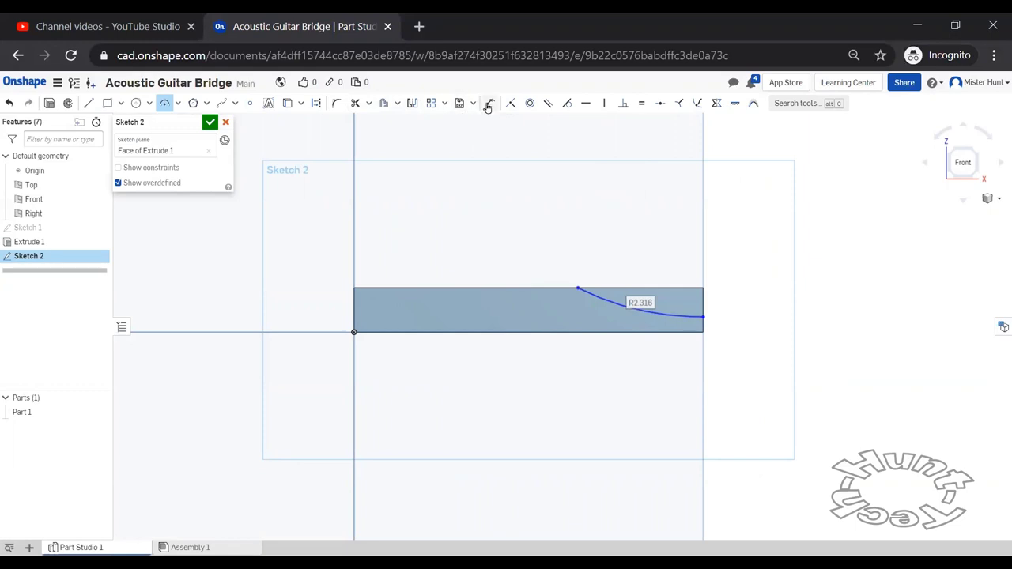
Dimension the arc's right end 0.132 in above the bottom edge
{"action": "left_click", "coordinate": [490, 103]}
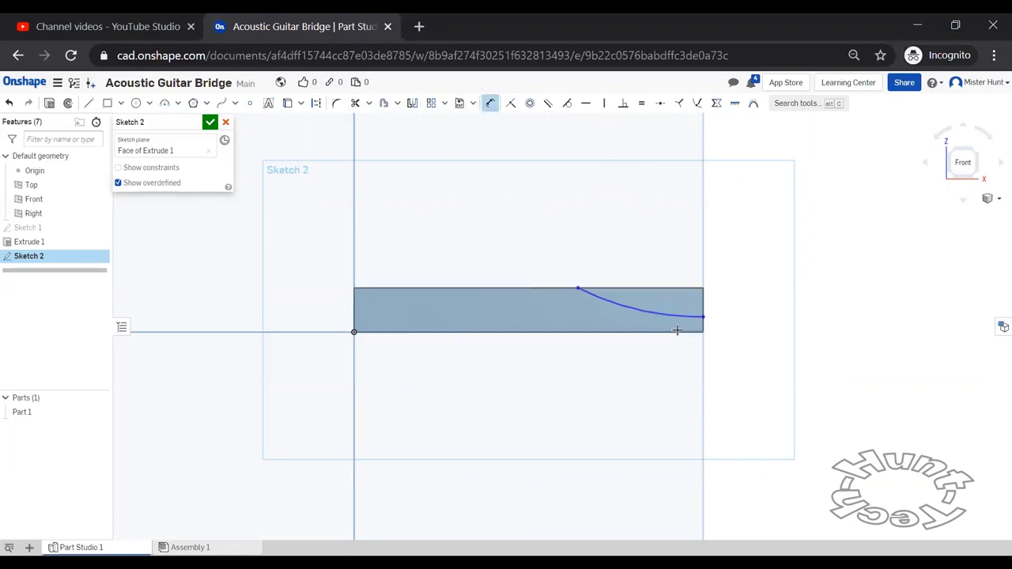
{"action": "left_click", "coordinate": [704, 317]}
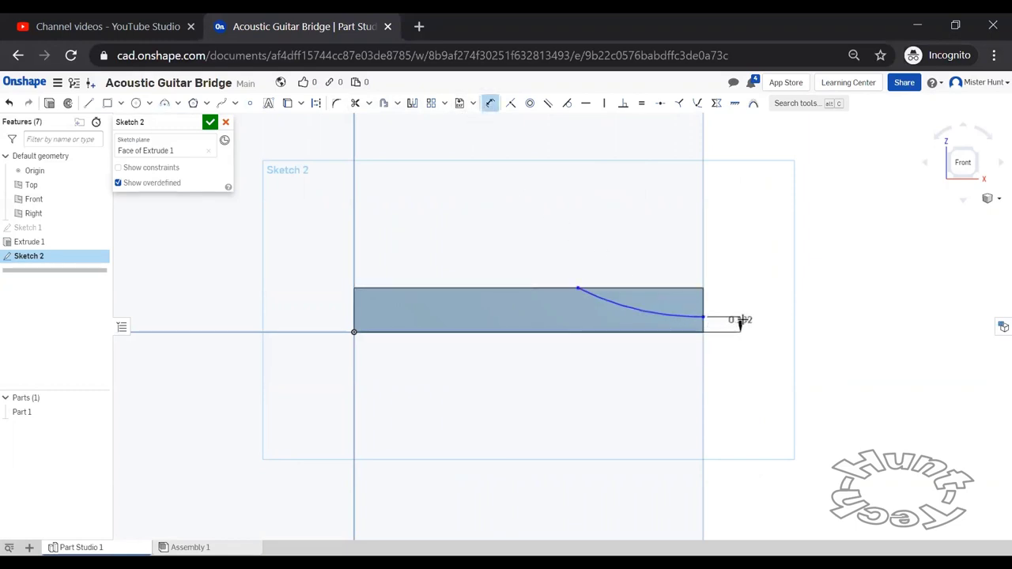
{"action": "left_click", "coordinate": [741, 341]}
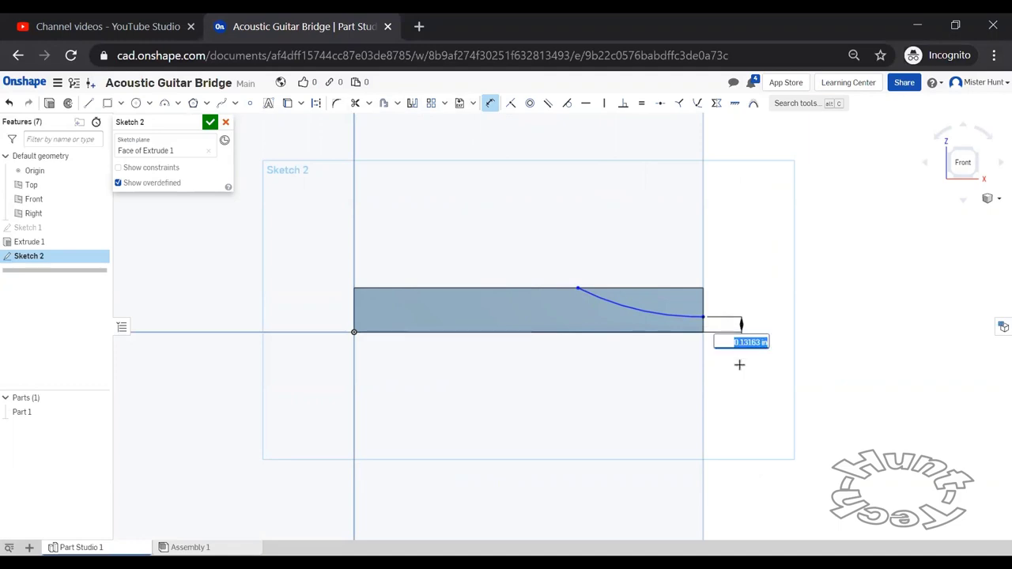
{"action": "key", "text": "BackSpace"}
{"action": "key", "text": "Return"}
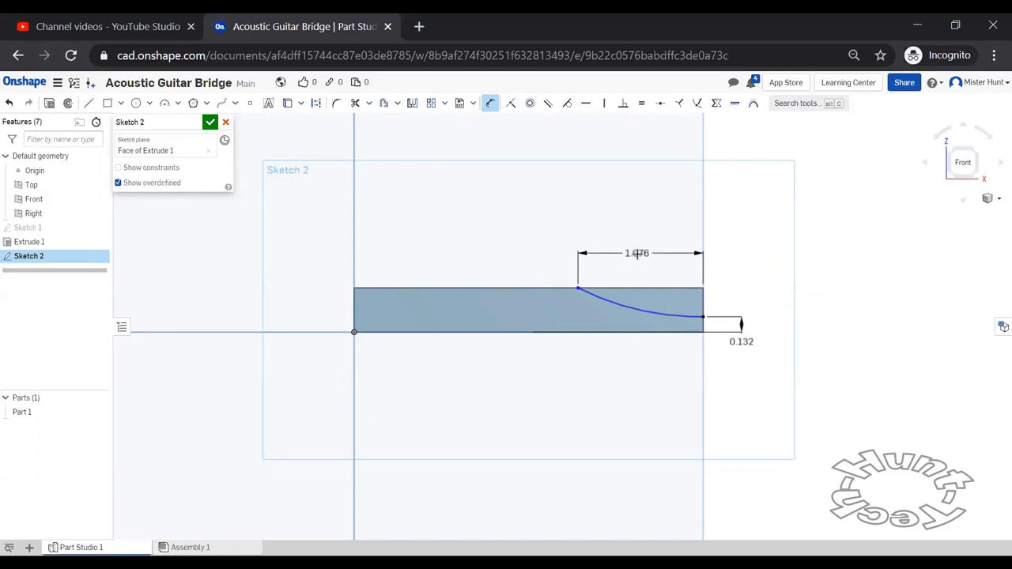
Place the arc start 1.33 in from the right edge, adjust its curve, and finish Sketch 2
{"action": "left_click", "coordinate": [637, 253]}
{"action": "type", "text": "1"}
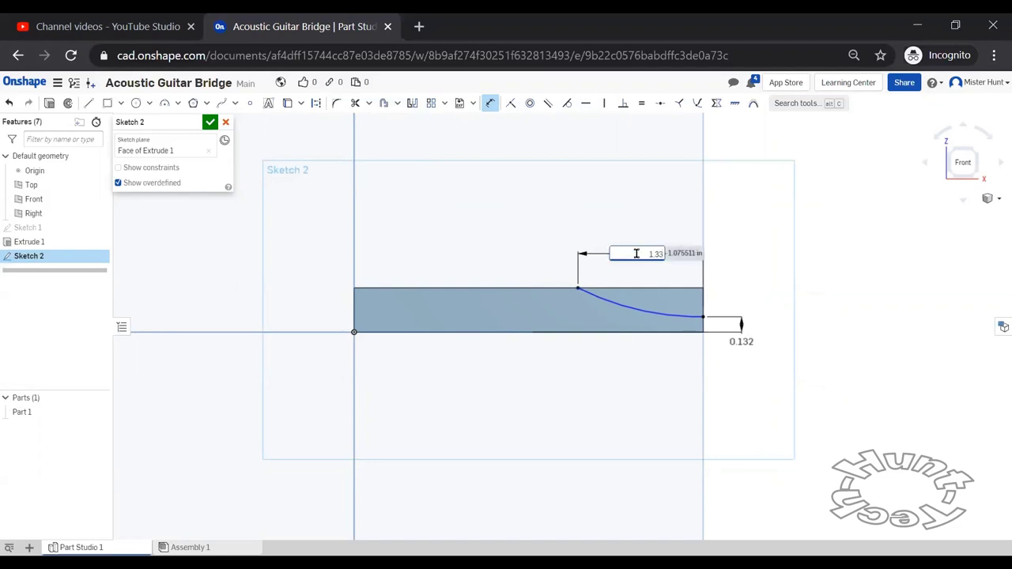
{"action": "type", "text": ".33"}
{"action": "key", "text": "Return"}
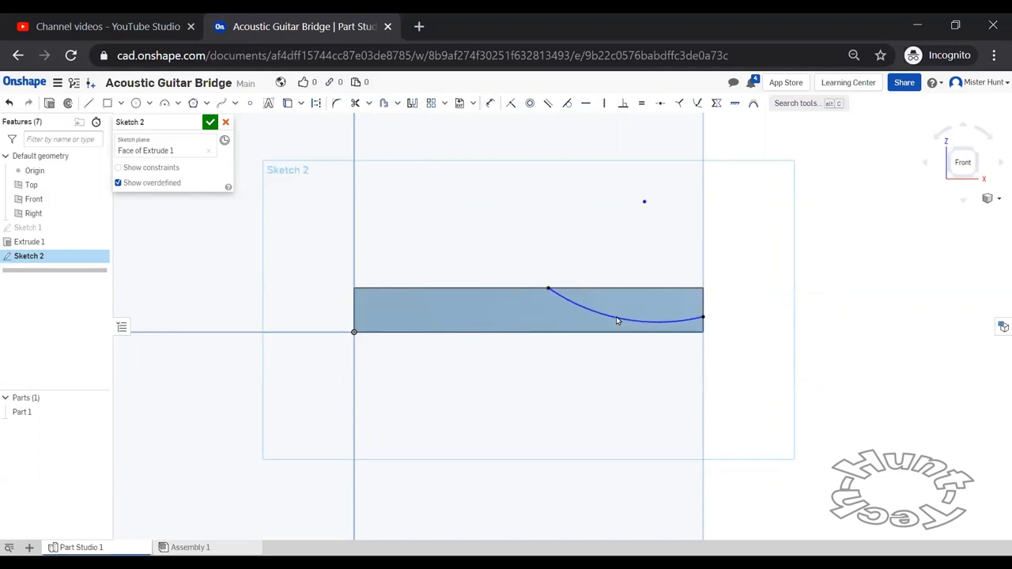
{"action": "left_click_drag", "start_coordinate": [616, 316], "coordinate": [622, 309]}
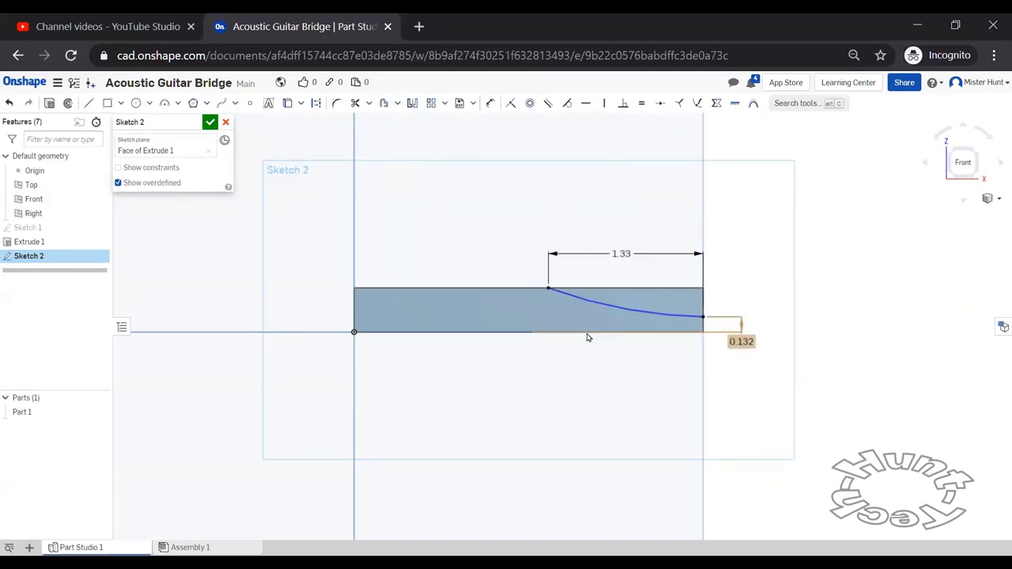
{"action": "left_click", "coordinate": [576, 332]}
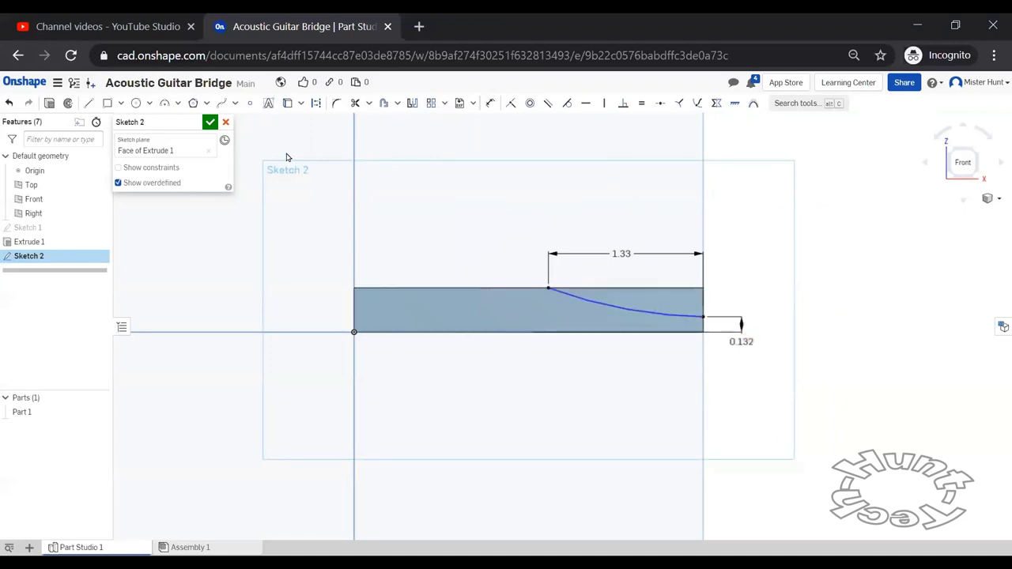
{"action": "left_click", "coordinate": [211, 122]}
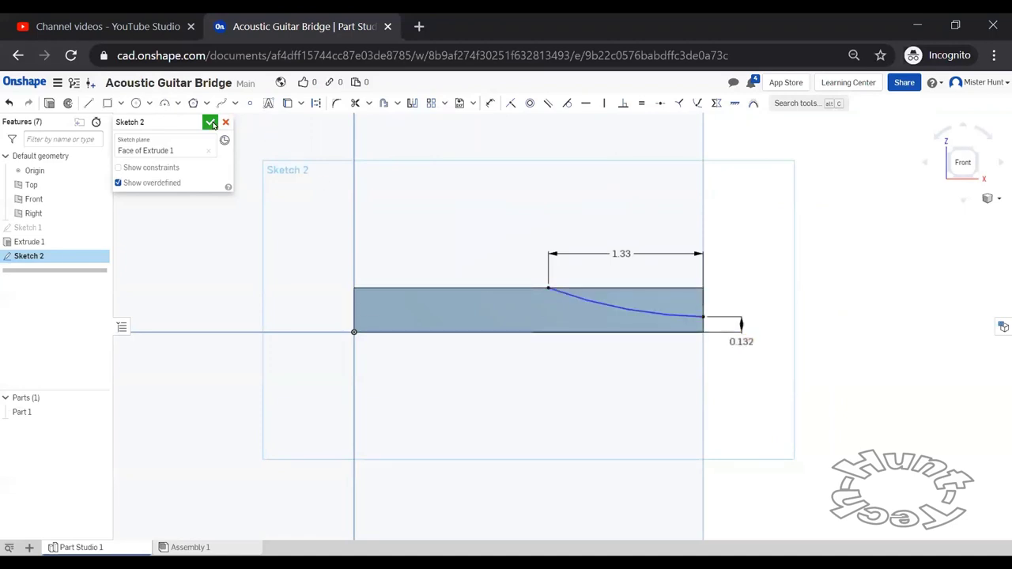
Cut the Sketch 2 arc region out of the block with a 1.42 in deep Remove extrude
{"action": "left_click", "coordinate": [973, 152]}
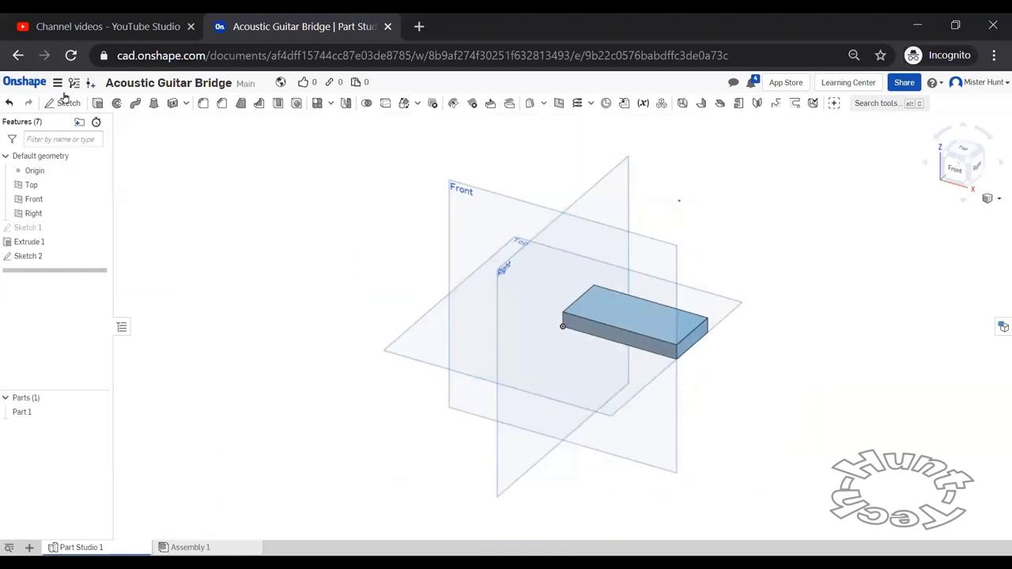
{"action": "left_click", "coordinate": [97, 102]}
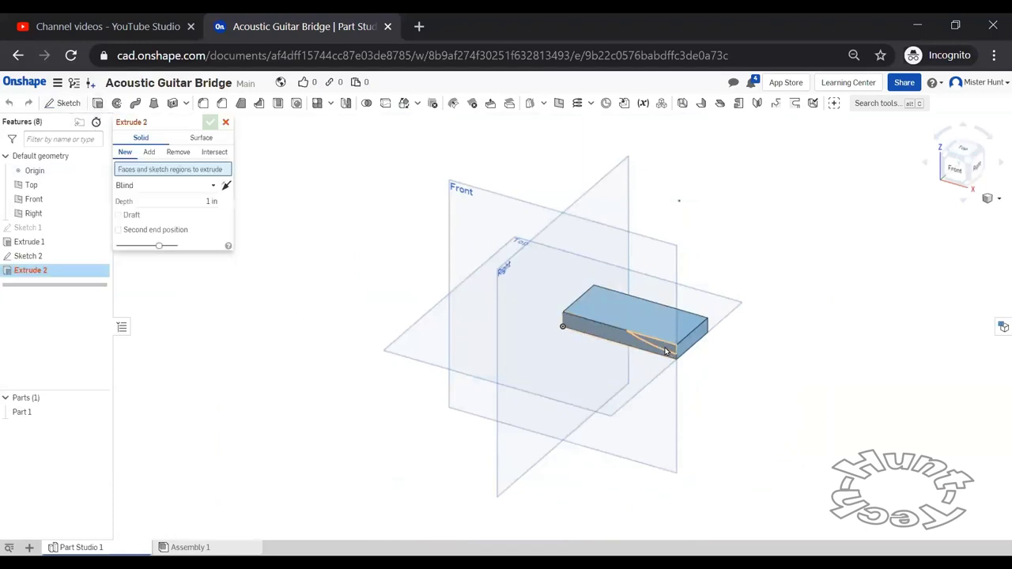
{"action": "left_click", "coordinate": [666, 352]}
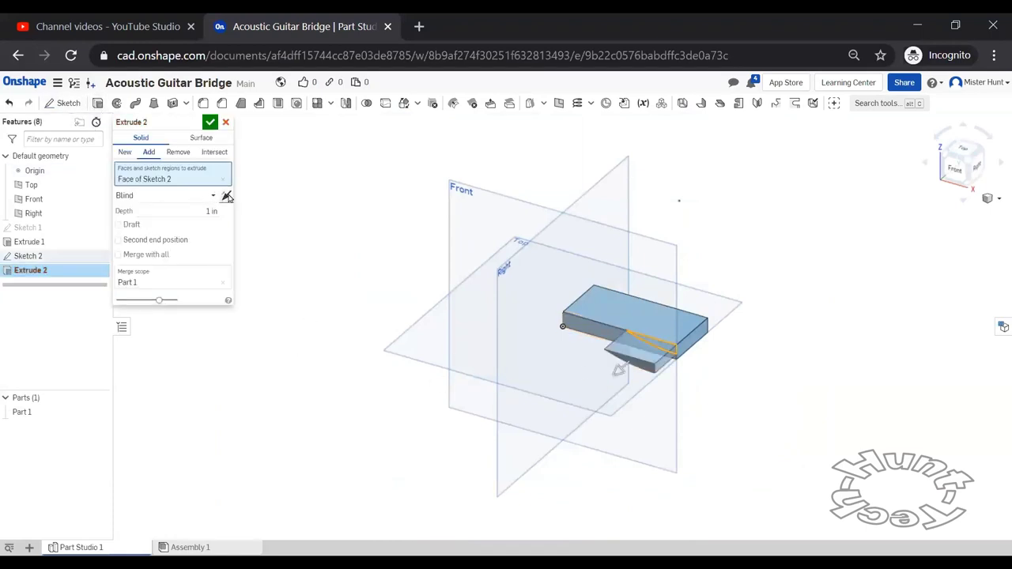
{"action": "left_click", "coordinate": [190, 156]}
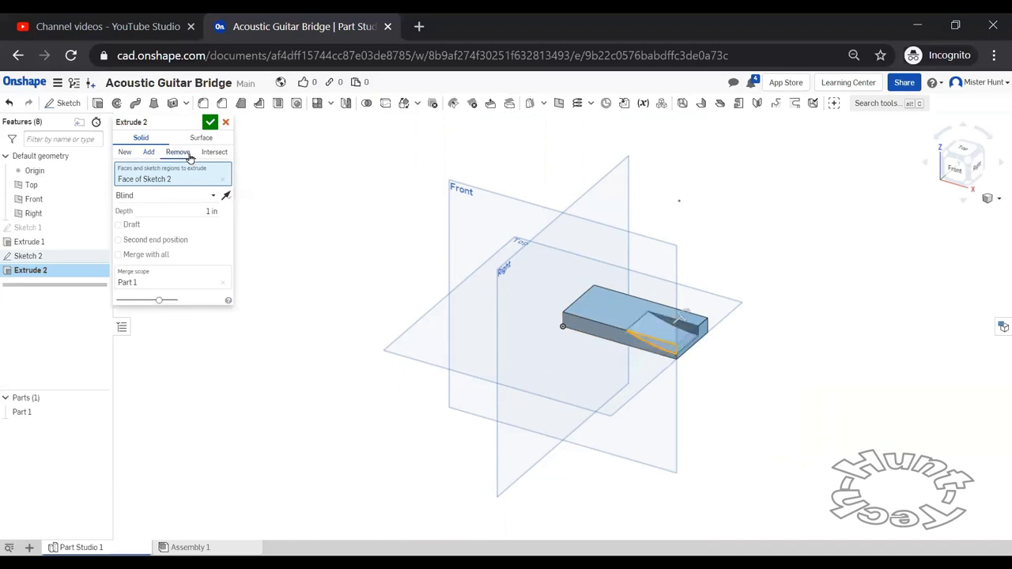
{"action": "left_click", "coordinate": [183, 211]}
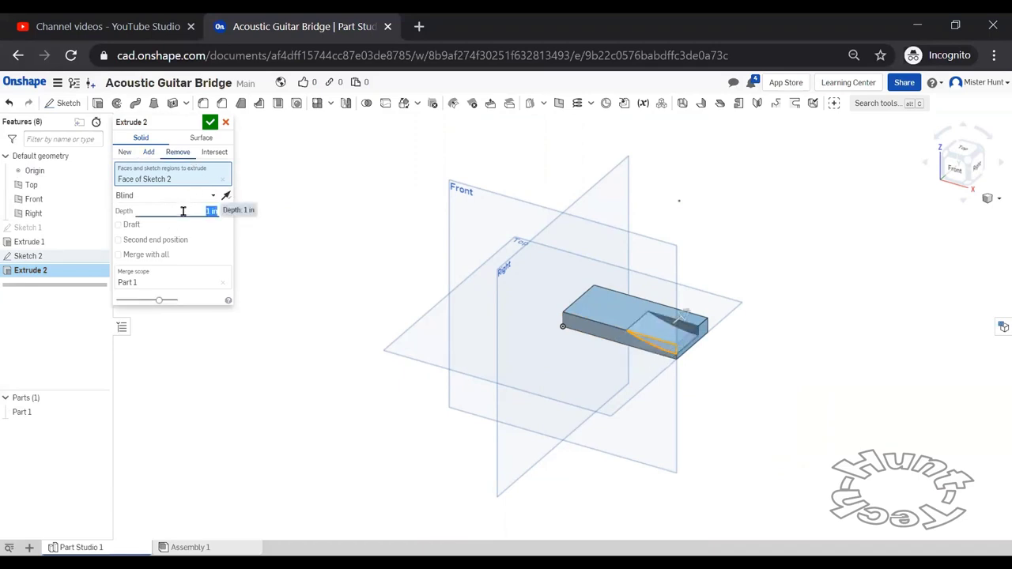
{"action": "type", "text": "1"}
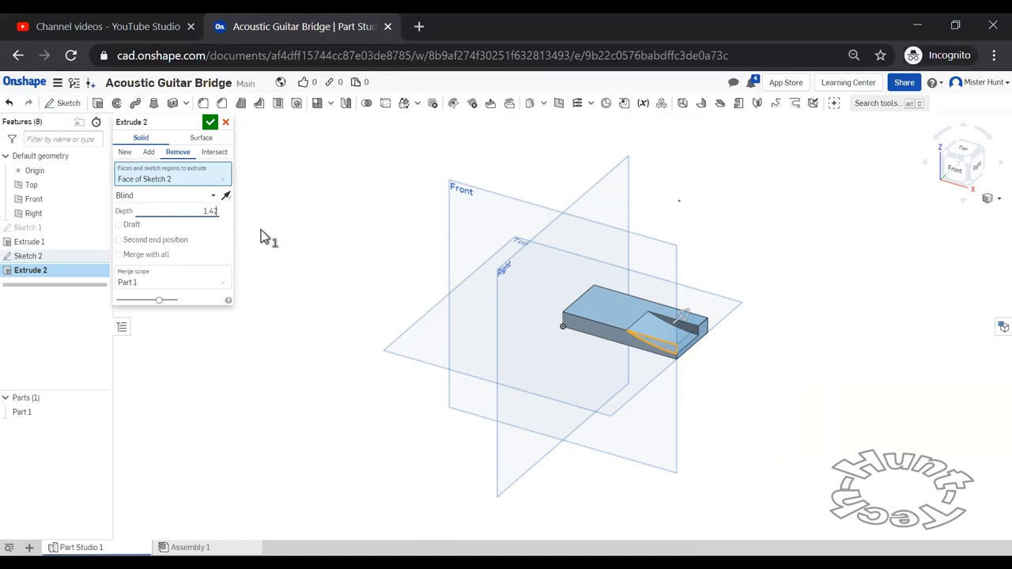
{"action": "type", "text": ".42"}
{"action": "key", "text": "Return"}
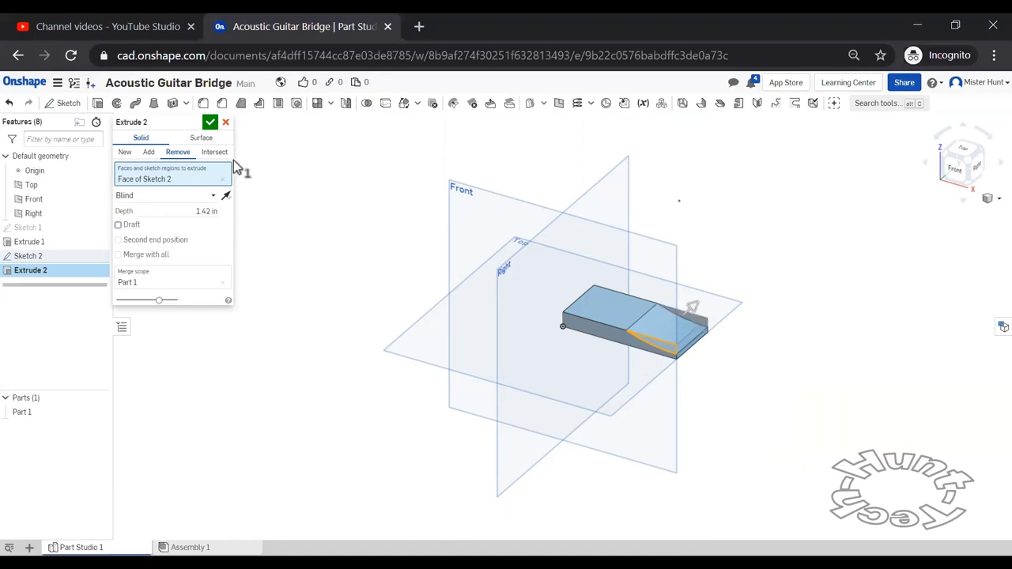
{"action": "left_click", "coordinate": [210, 122]}
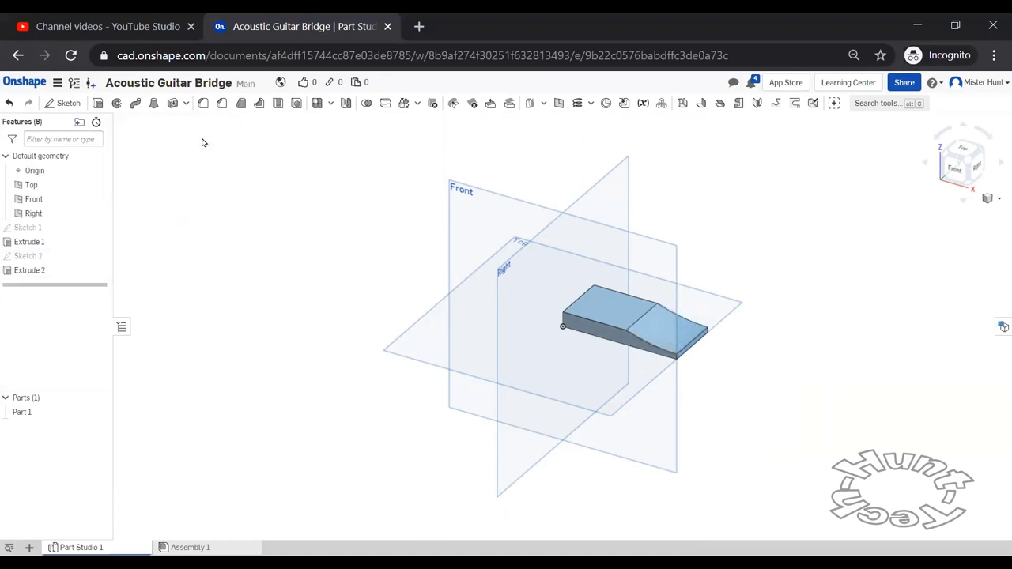
Start Sketch 3 on the block's top face, viewed from above
{"action": "left_click", "coordinate": [964, 153]}
{"action": "left_click", "coordinate": [609, 261]}
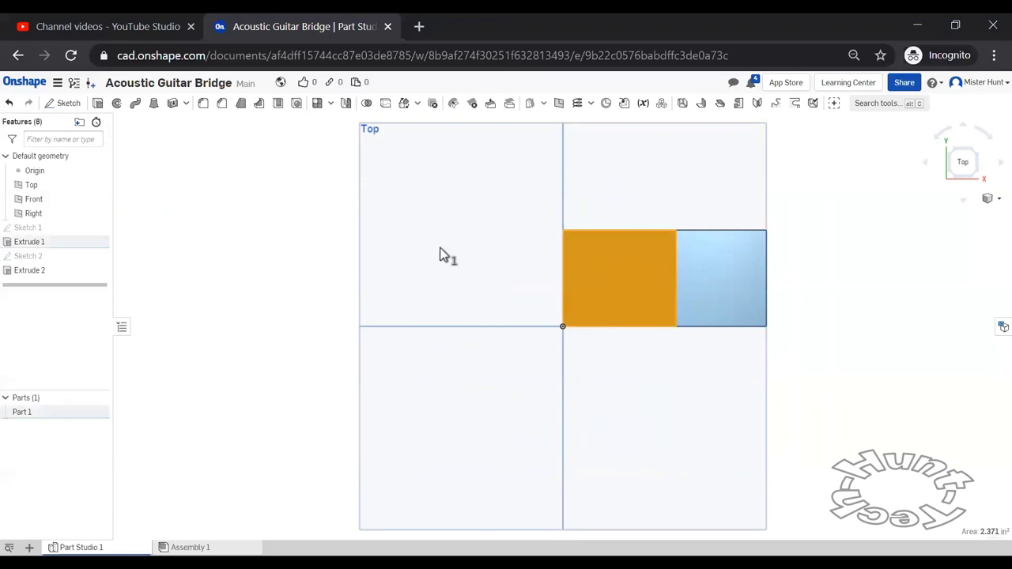
{"action": "left_click", "coordinate": [62, 103]}
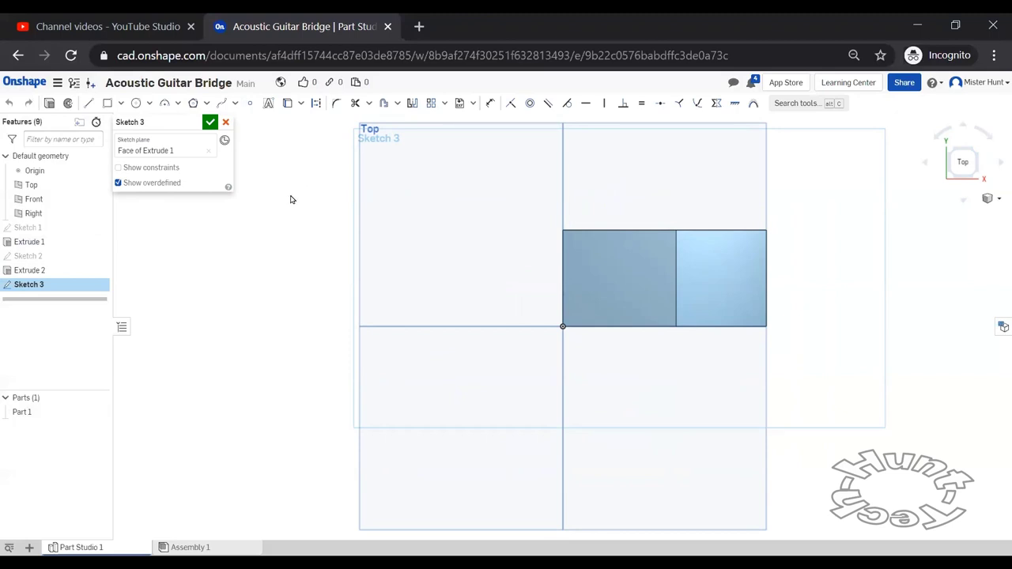
Place three sketch points inside the block outline for the bridge-pin holes
{"action": "left_click", "coordinate": [250, 102]}
{"action": "left_click", "coordinate": [583, 295]}
{"action": "left_click", "coordinate": [612, 300]}
{"action": "left_click", "coordinate": [645, 283]}
Dimension the hole points 0.72 in from the block's bottom edge
{"action": "left_click", "coordinate": [490, 103]}
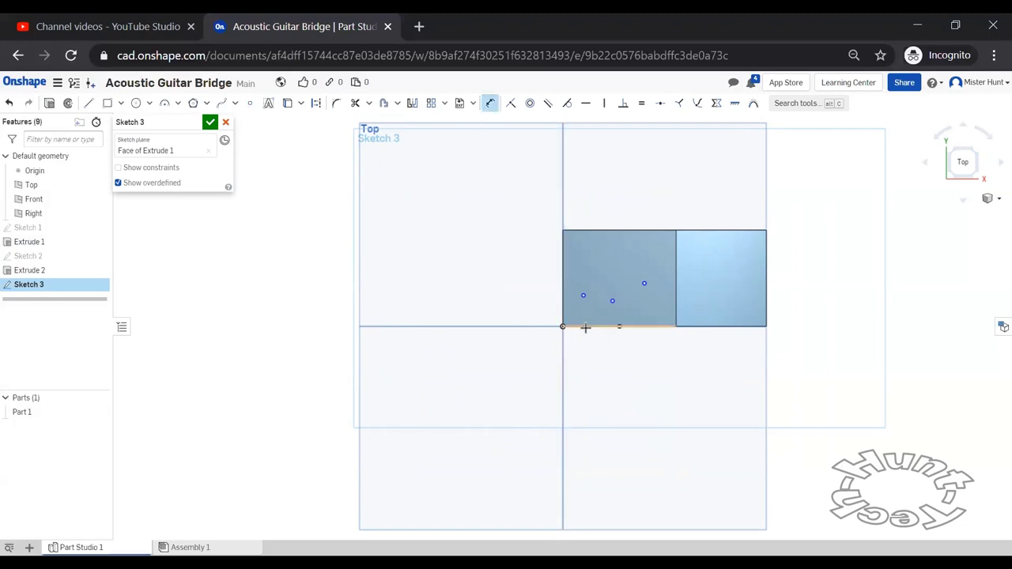
{"action": "left_click", "coordinate": [583, 295]}
{"action": "left_click", "coordinate": [560, 326]}
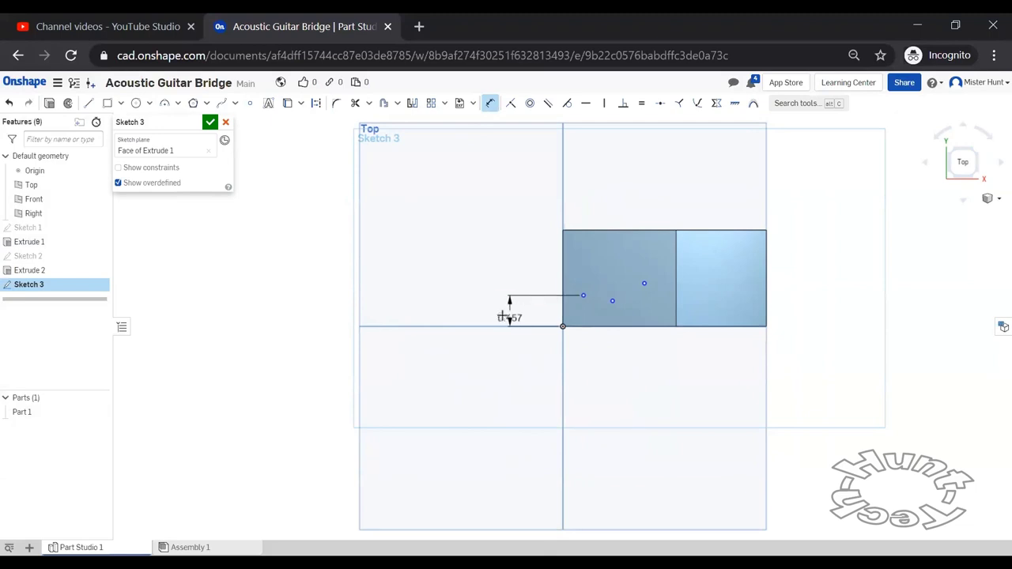
{"action": "left_click", "coordinate": [497, 314]}
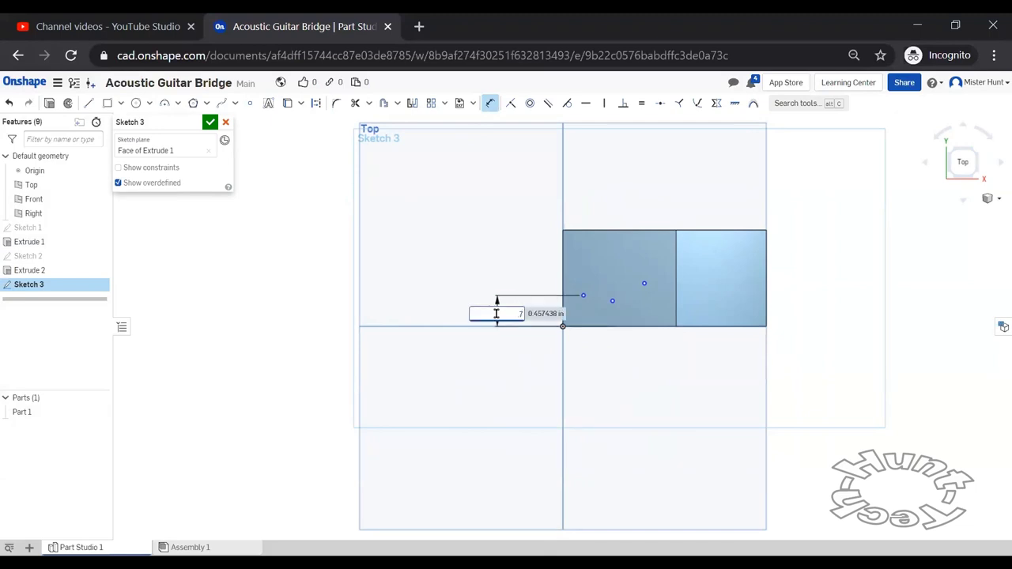
{"action": "type", "text": ".72"}
{"action": "key", "text": "Return"}
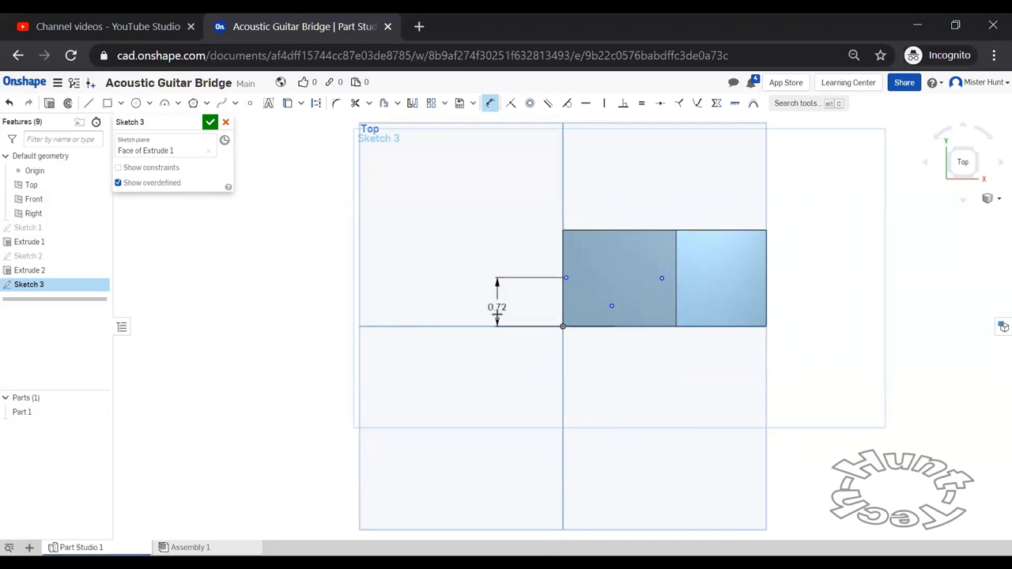
{"action": "left_click", "coordinate": [659, 276]}
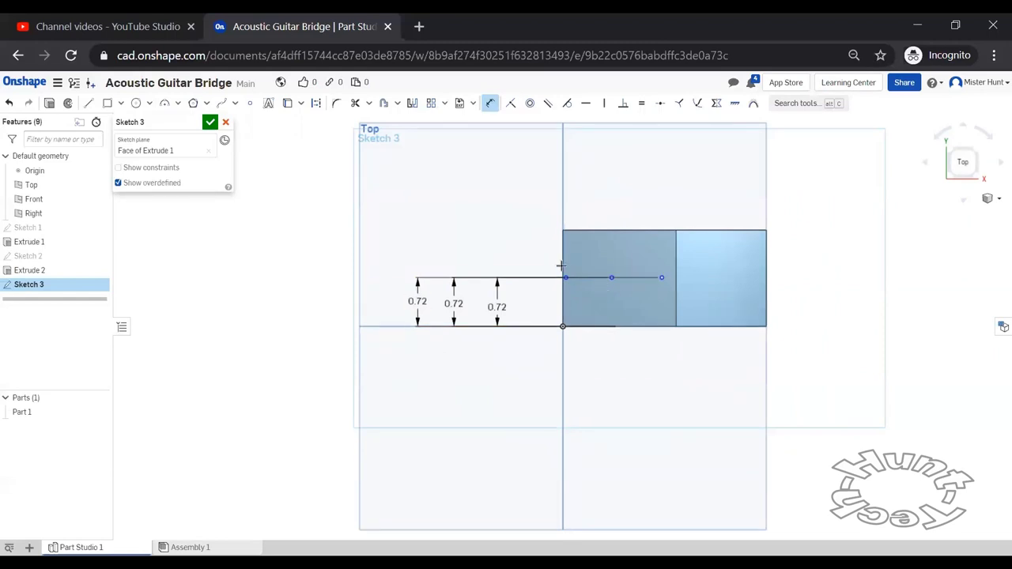
Set the first hole point 0.2125 in from the block edge
{"action": "scroll", "coordinate": [565, 278], "scroll_direction": "up", "scroll_amount": 6}
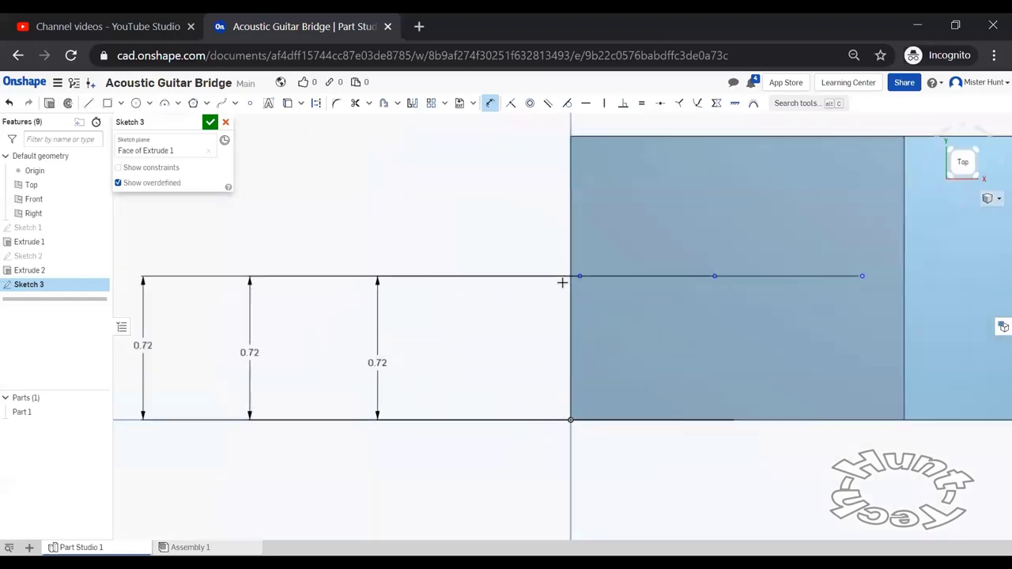
{"action": "left_click", "coordinate": [593, 273]}
{"action": "left_click", "coordinate": [578, 255]}
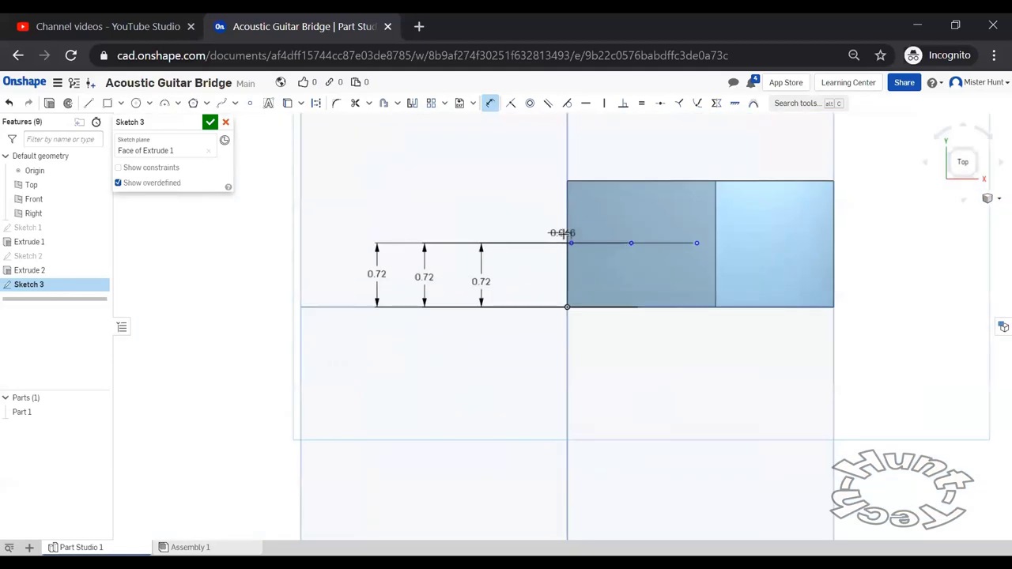
{"action": "left_click", "coordinate": [539, 335]}
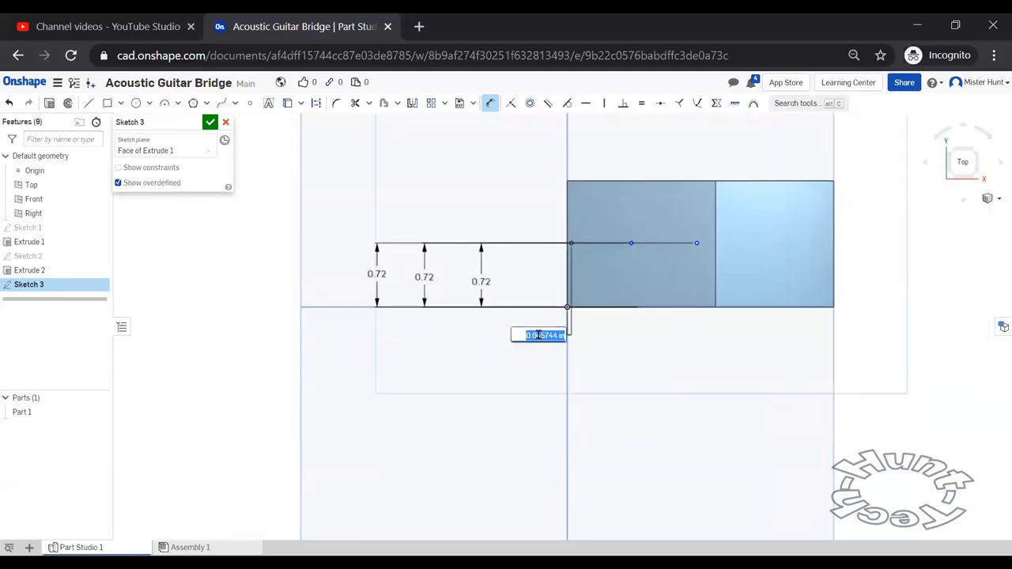
{"action": "key", "text": "BackSpace"}
{"action": "type", "text": ".2125"}
{"action": "key", "text": "Return"}
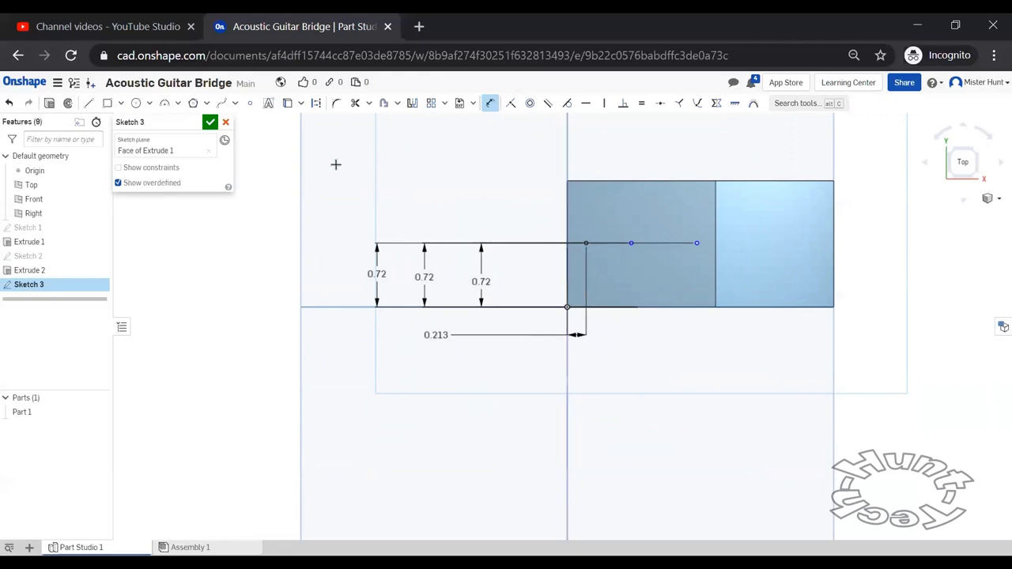
Space the second and third hole points 0.425 in apart along the line
{"action": "left_click", "coordinate": [630, 242]}
{"action": "left_click", "coordinate": [605, 328]}
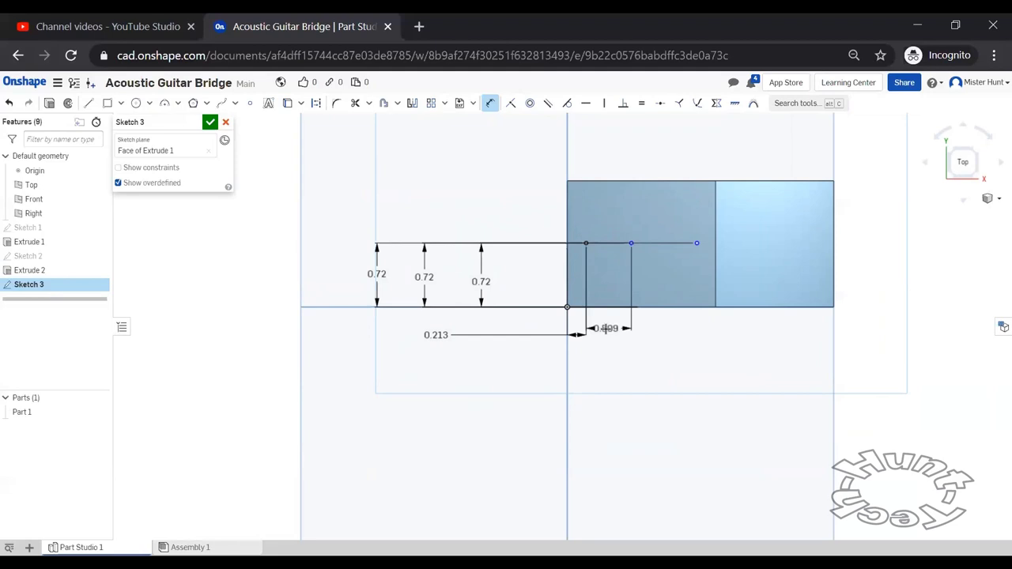
{"action": "key", "text": "BackSpace"}
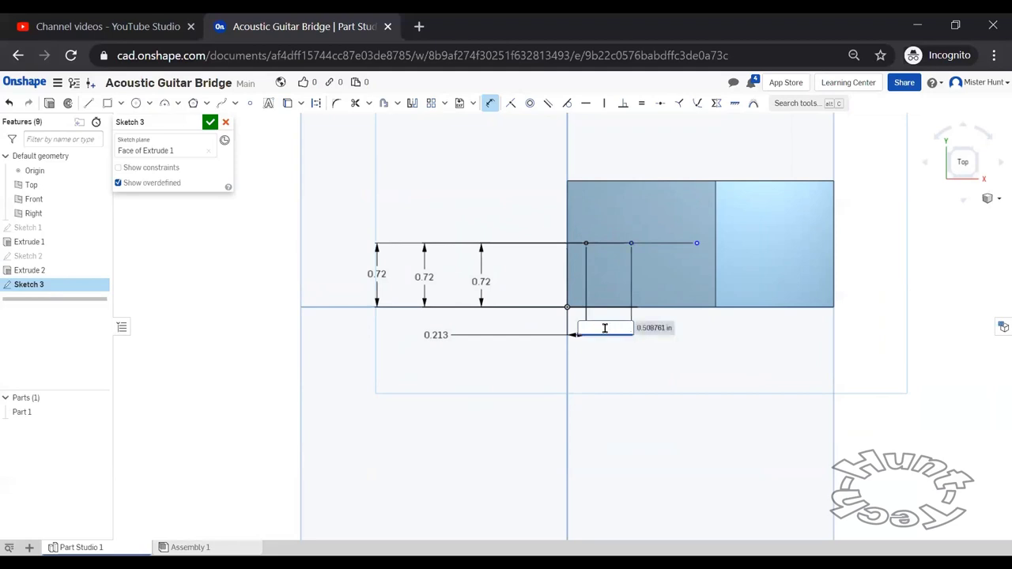
{"action": "type", "text": ".425"}
{"action": "key", "text": "Return"}
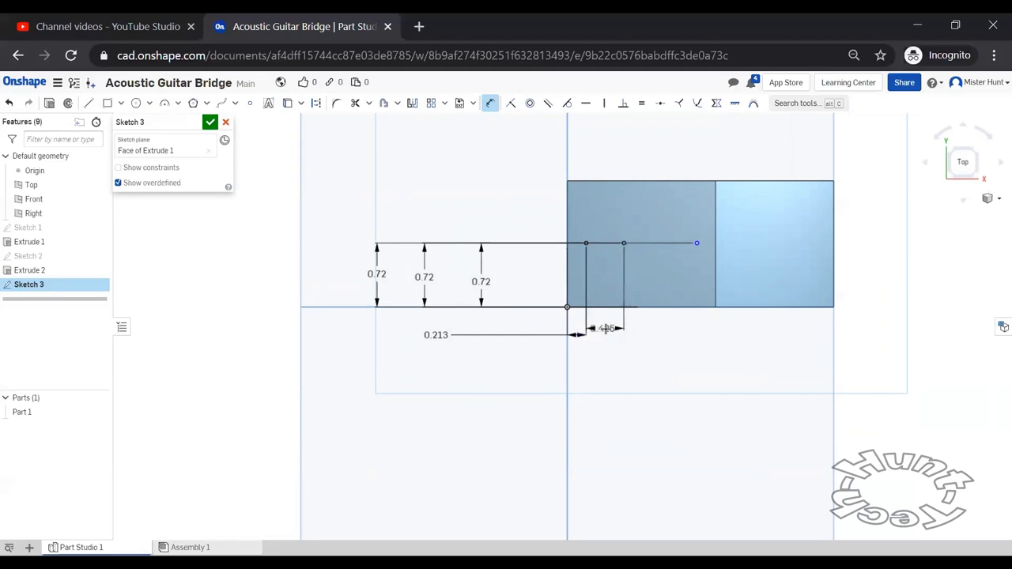
{"action": "left_click", "coordinate": [696, 243]}
{"action": "left_click", "coordinate": [623, 243]}
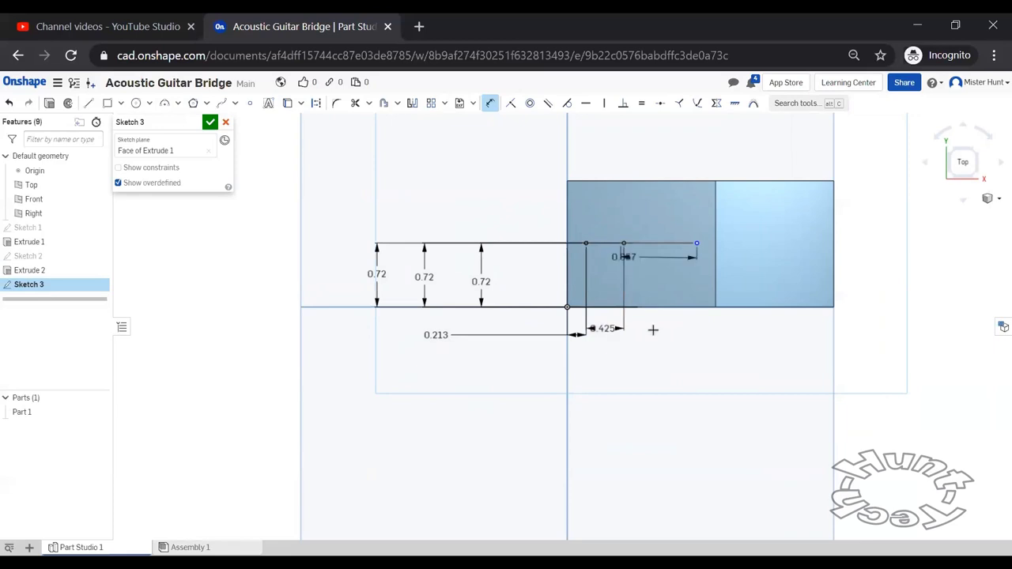
{"action": "left_click", "coordinate": [654, 322]}
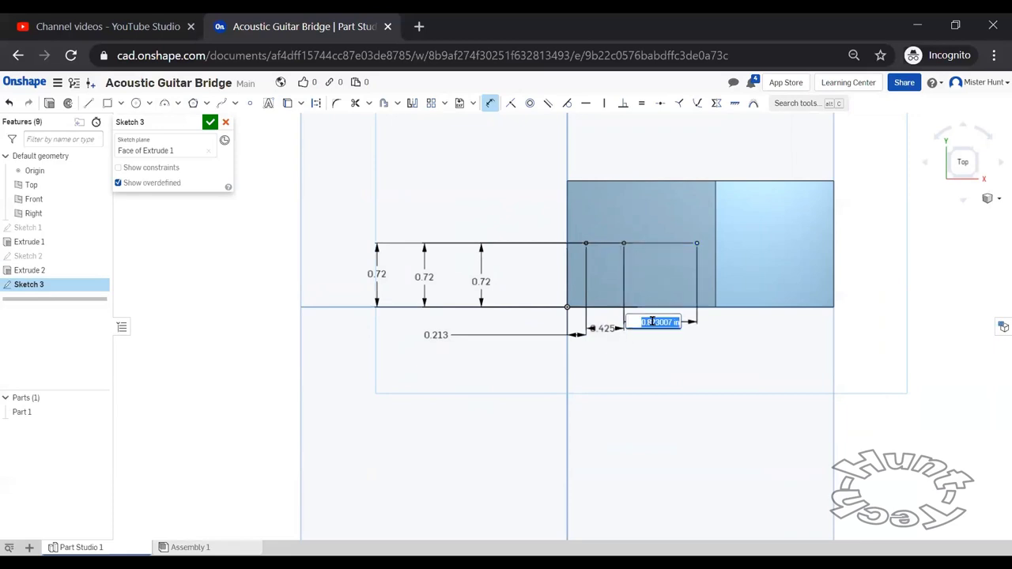
{"action": "type", "text": ".425"}
{"action": "key", "text": "Return"}
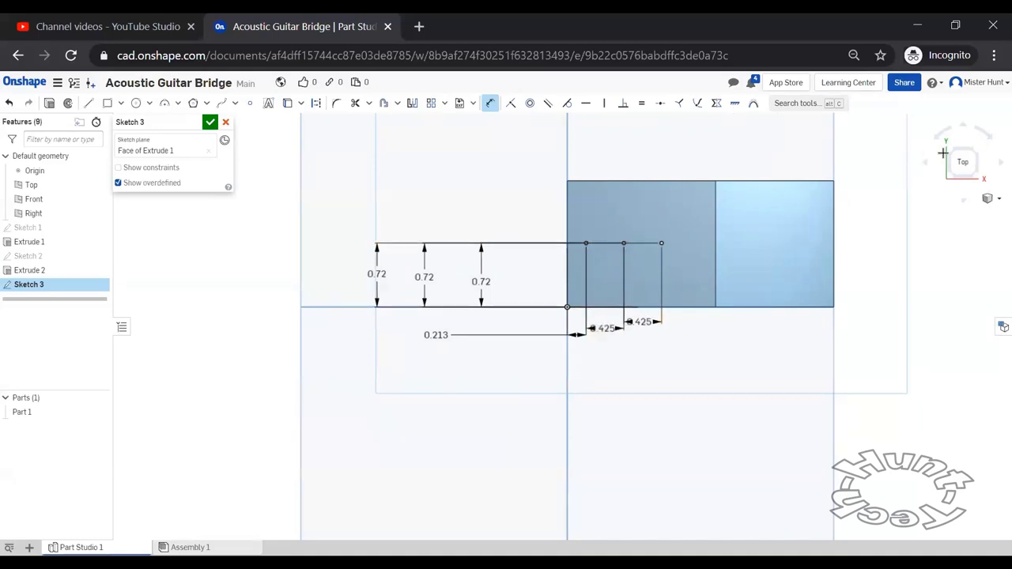
Close Sketch 3 and begin Hole 1 on its three points, defaulting to 0.063 in holes 0.375 in deep
{"action": "left_click", "coordinate": [210, 122]}
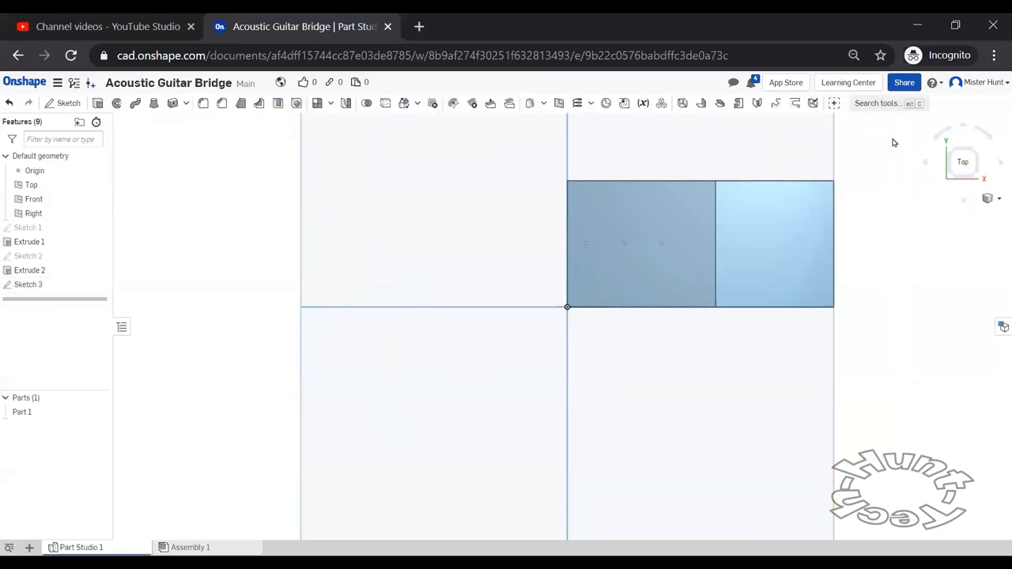
{"action": "key", "text": "shift+7"}
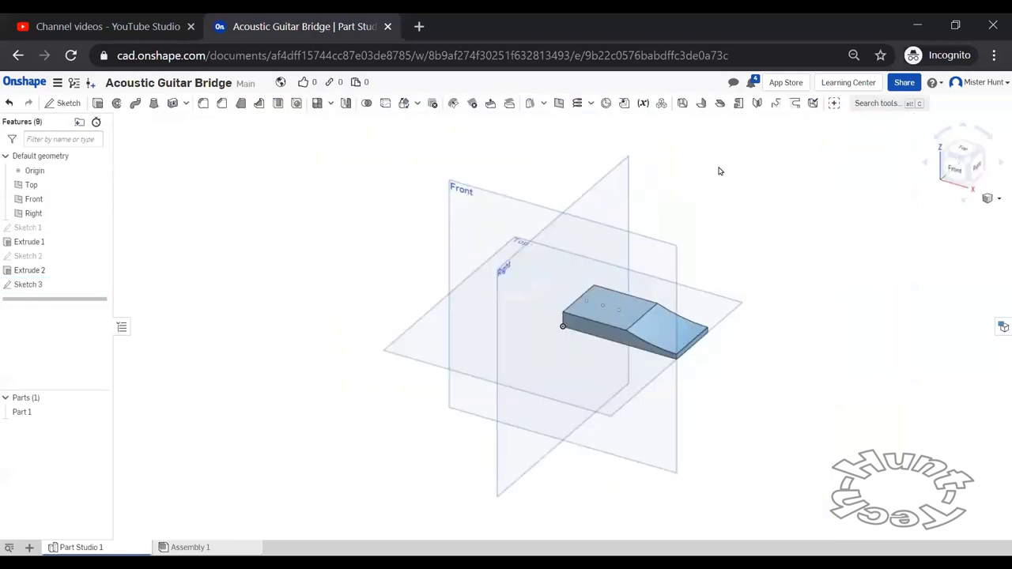
{"action": "left_click", "coordinate": [298, 105]}
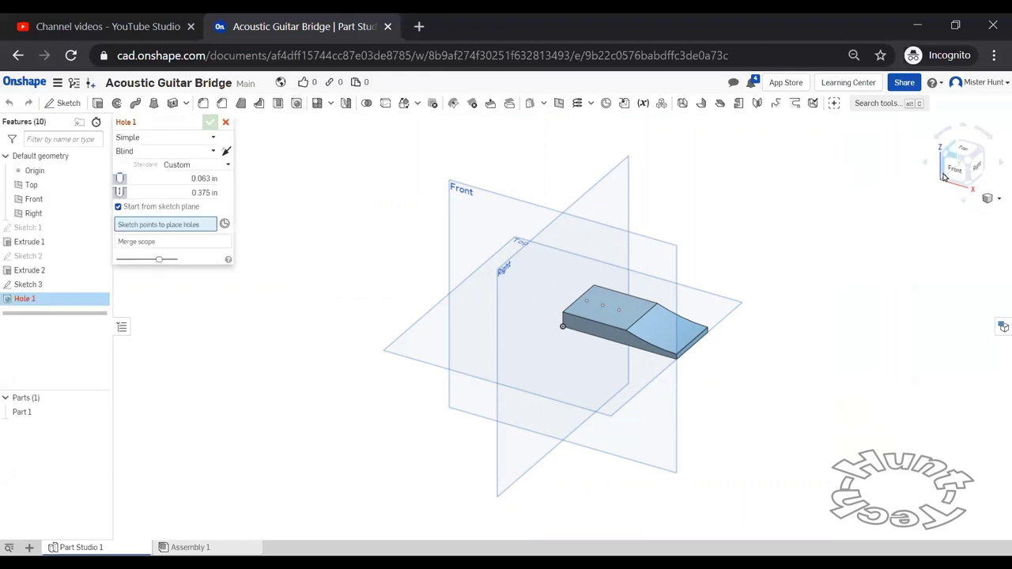
{"action": "left_click_drag", "start_coordinate": [958, 188], "coordinate": [944, 186]}
{"action": "left_click", "coordinate": [584, 299]}
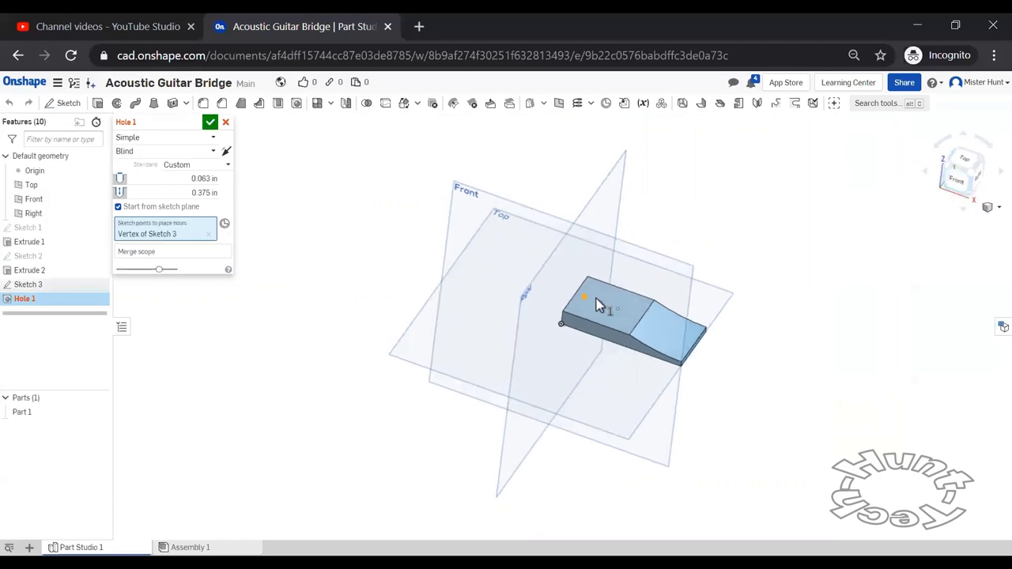
{"action": "left_click", "coordinate": [600, 305]}
{"action": "left_click", "coordinate": [618, 309]}
{"action": "left_click", "coordinate": [165, 137]}
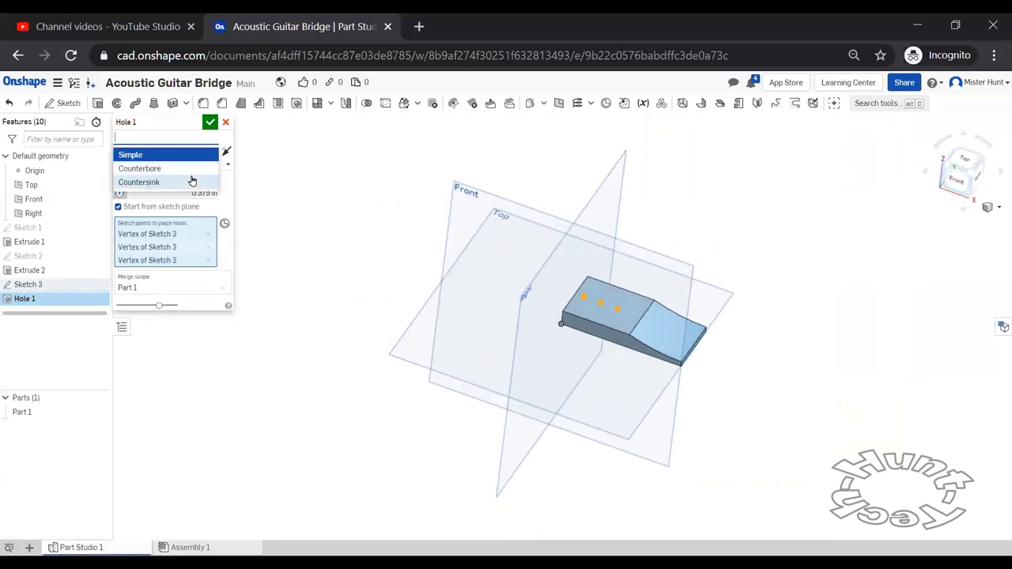
Make Hole 1 countersunk: 0.186 in diameter, 0.23 in countersink at 90°, 0.5 in deep
{"action": "left_click", "coordinate": [192, 182]}
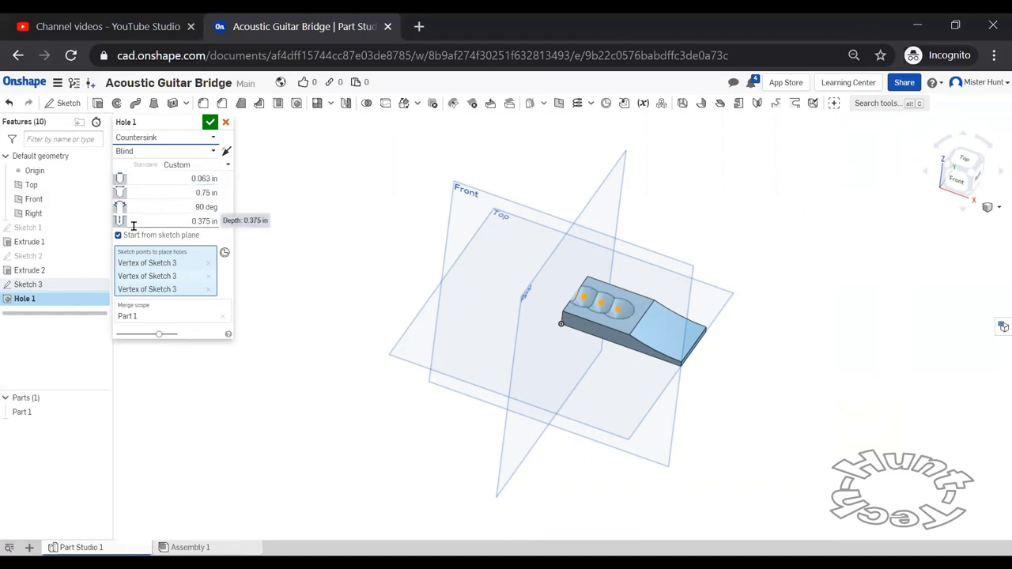
{"action": "left_click", "coordinate": [206, 192]}
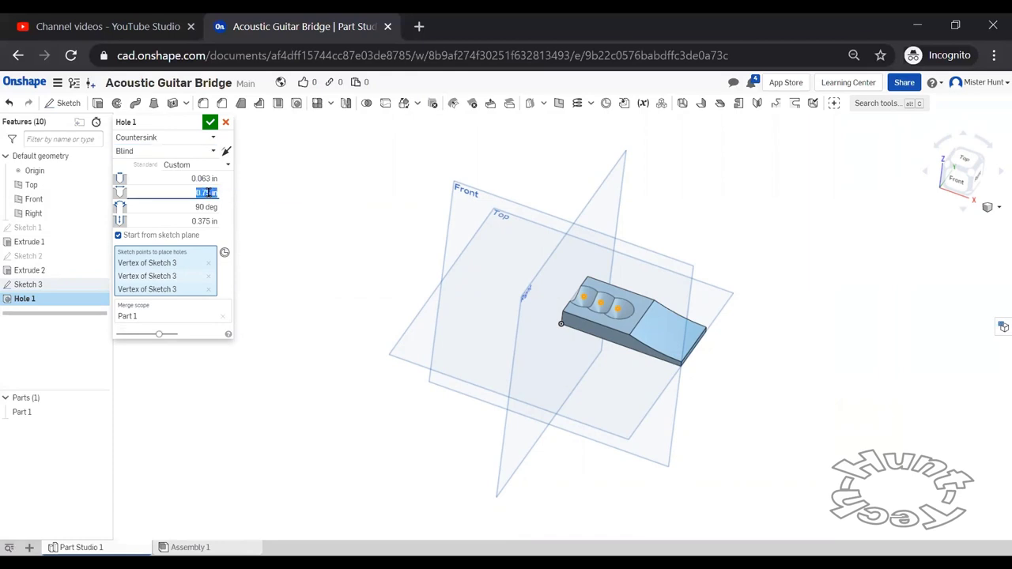
{"action": "type", "text": "0.23"}
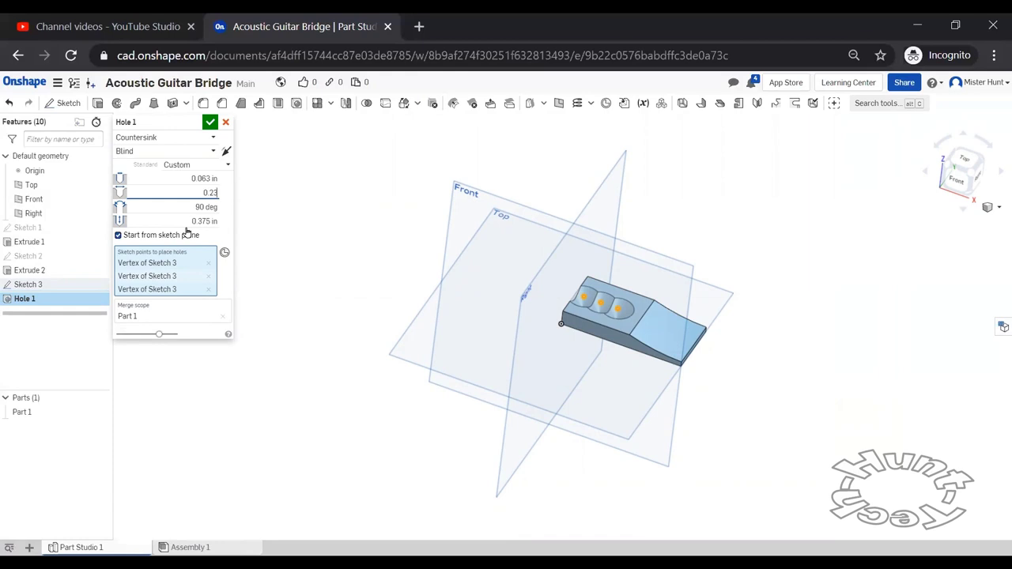
{"action": "left_click", "coordinate": [198, 178]}
{"action": "type", "text": "1"}
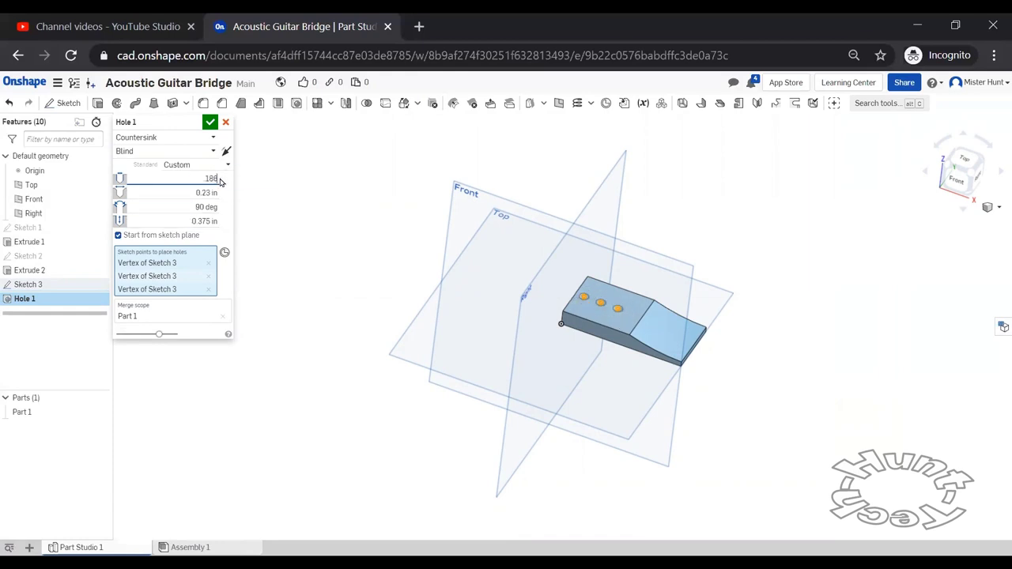
{"action": "type", "text": "86"}
{"action": "key", "text": "Tab"}
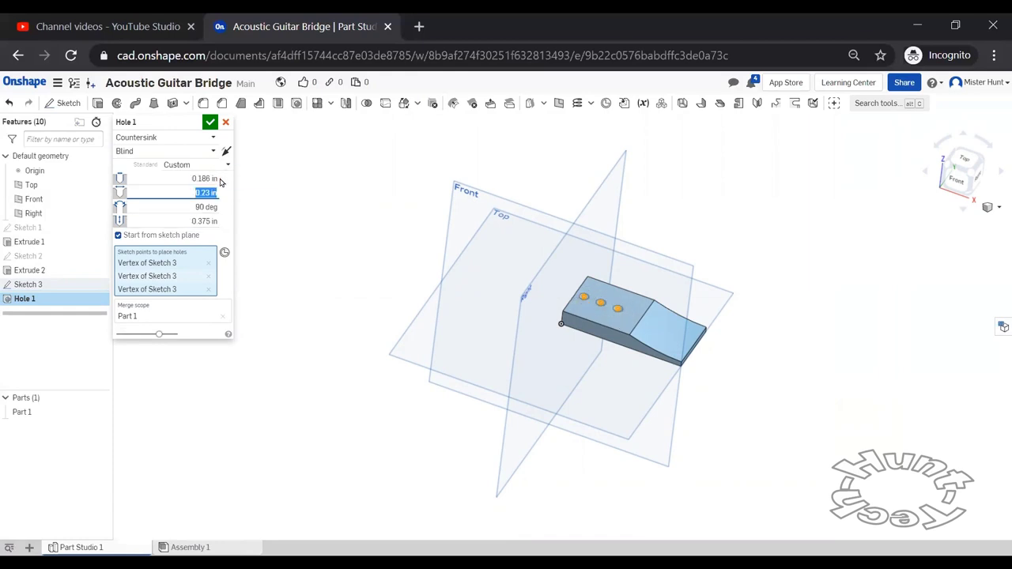
{"action": "left_click", "coordinate": [190, 221]}
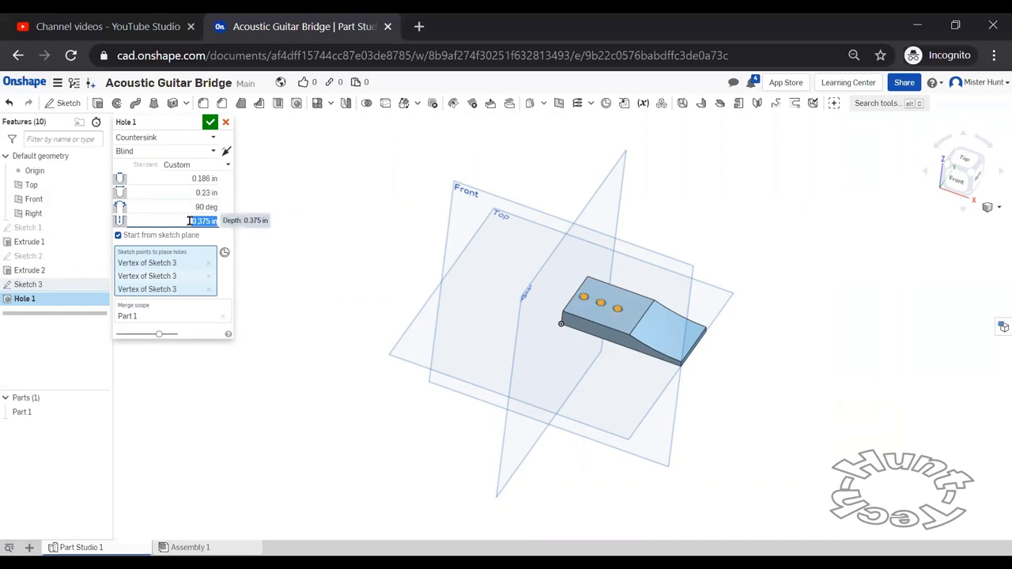
{"action": "type", "text": "0.50"}
{"action": "key", "text": "Return"}
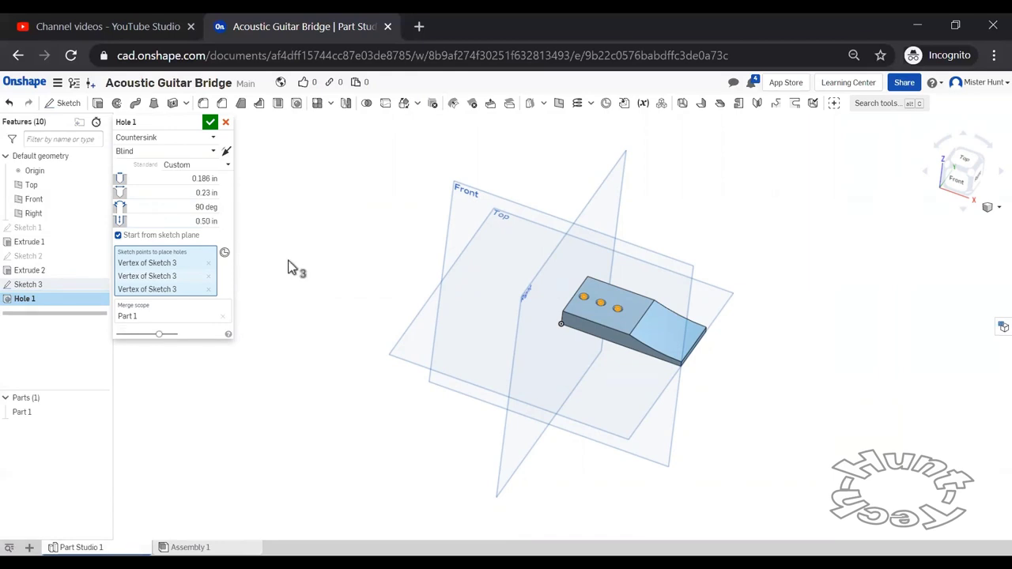
{"action": "left_click", "coordinate": [210, 123]}
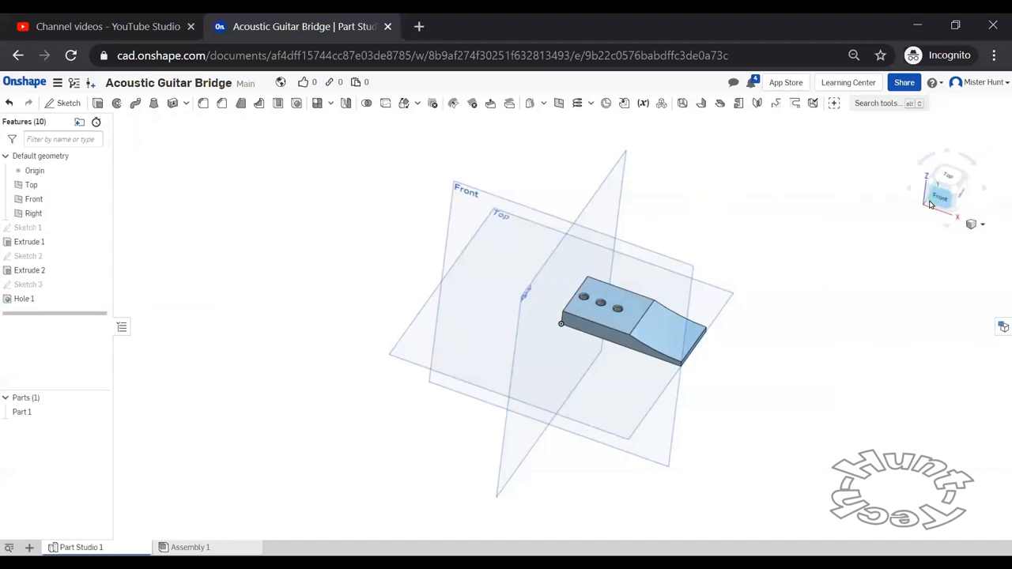
Orbit and zoom to view the three countersunk holes from above at a slight tilt
{"action": "left_click_drag", "start_coordinate": [931, 204], "coordinate": [929, 196]}
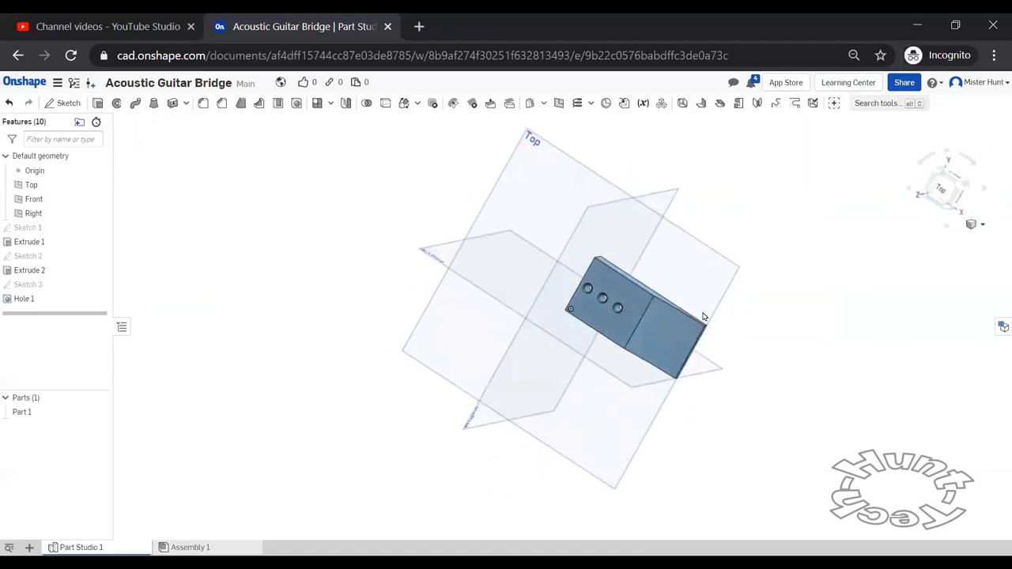
{"action": "left_click", "coordinate": [935, 190]}
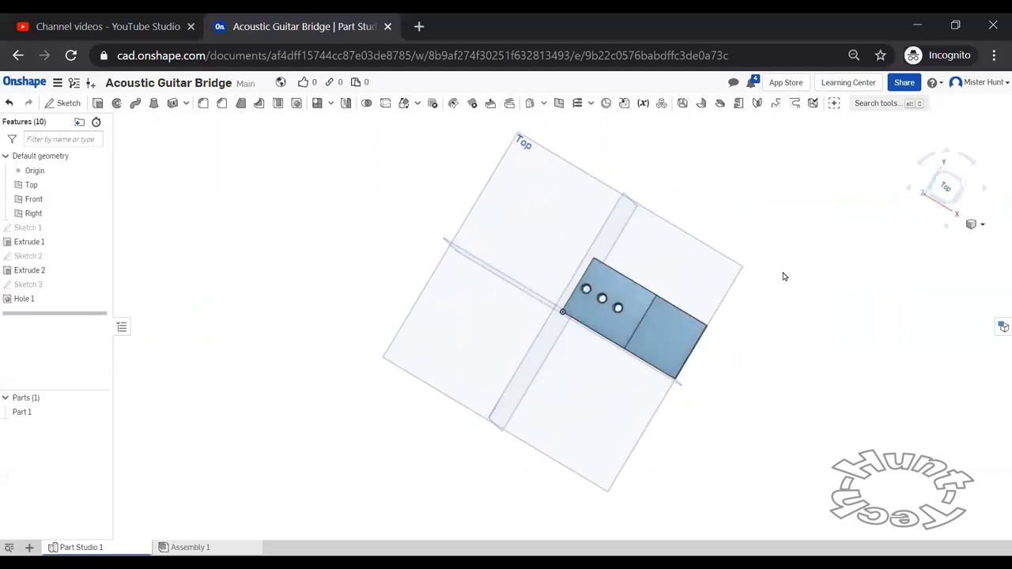
{"action": "scroll", "coordinate": [609, 309], "scroll_direction": "up", "scroll_amount": 6}
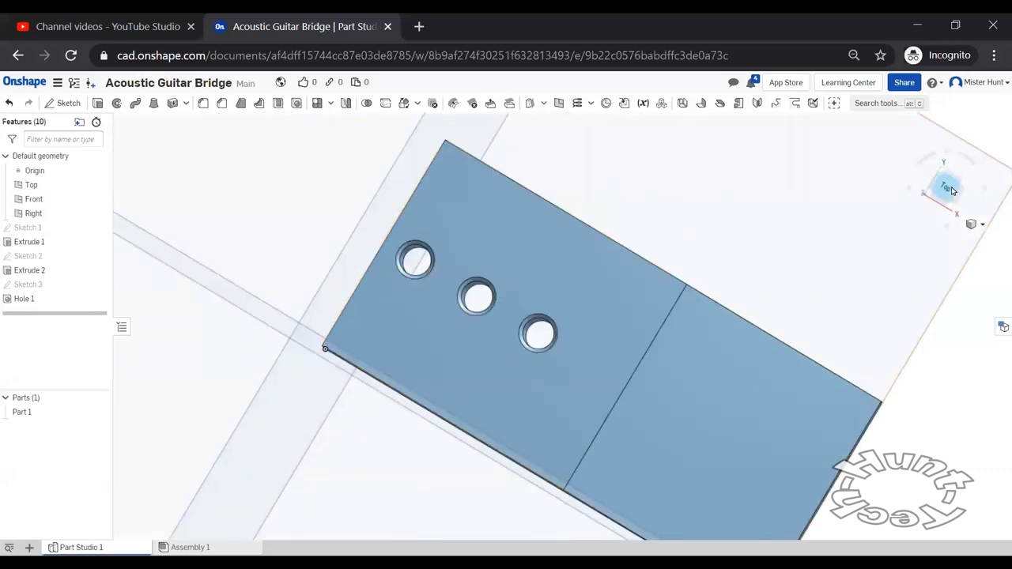
{"action": "left_click_drag", "start_coordinate": [951, 189], "coordinate": [961, 176]}
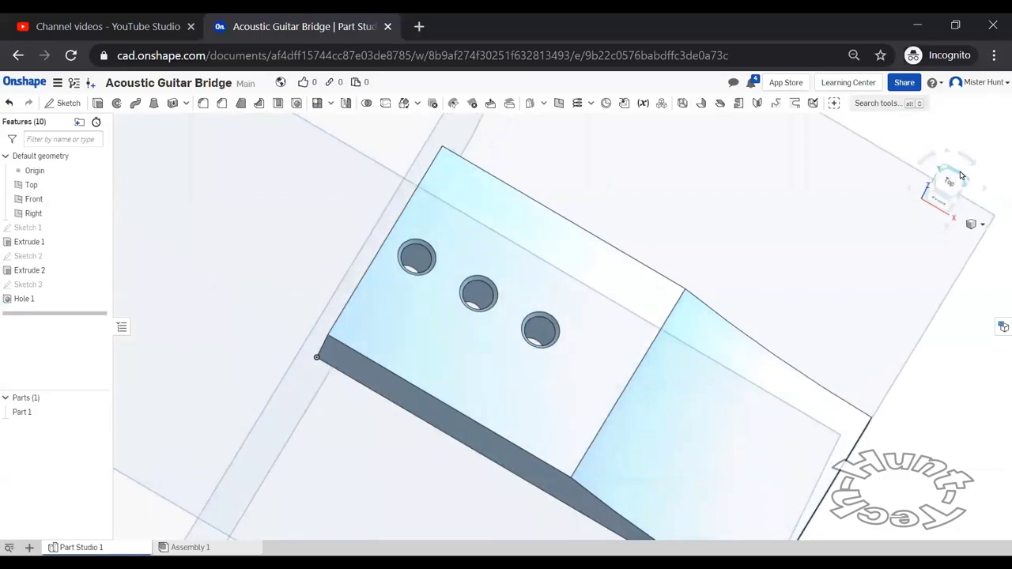